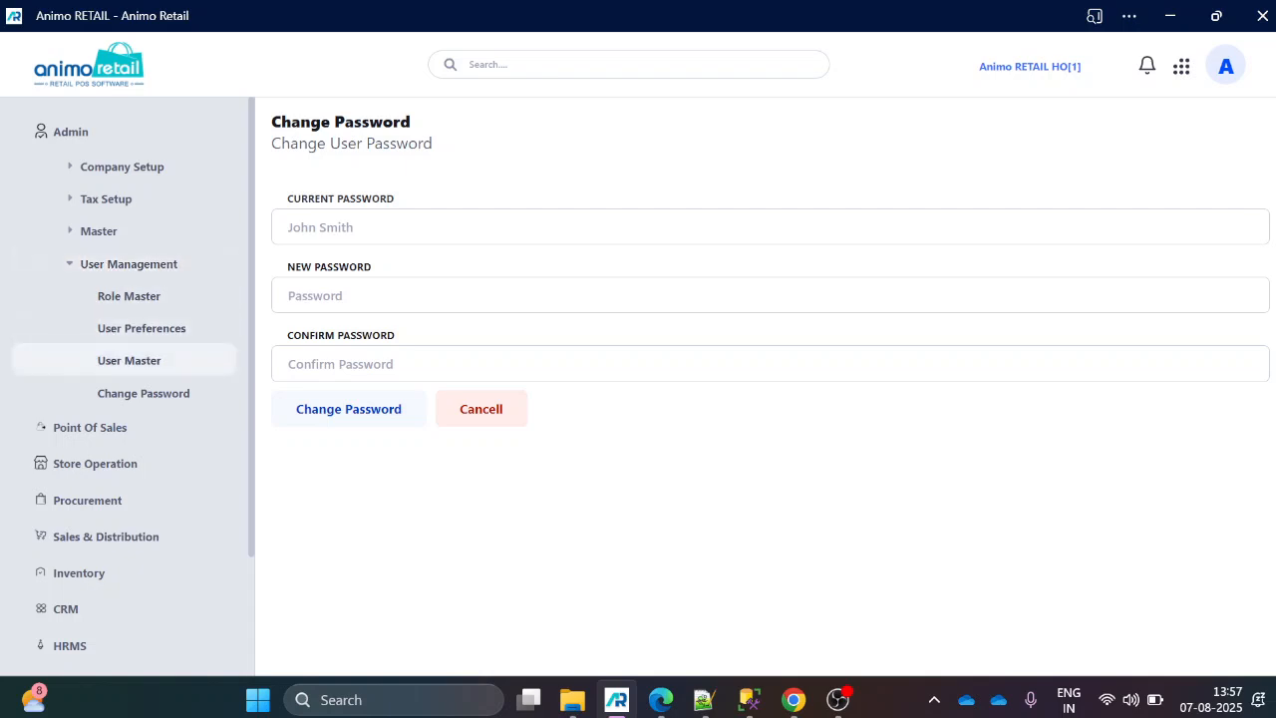
Start a new application user record from the User Master and enter ABC as the user name.
{"action": "left_click", "coordinate": [128, 360]}
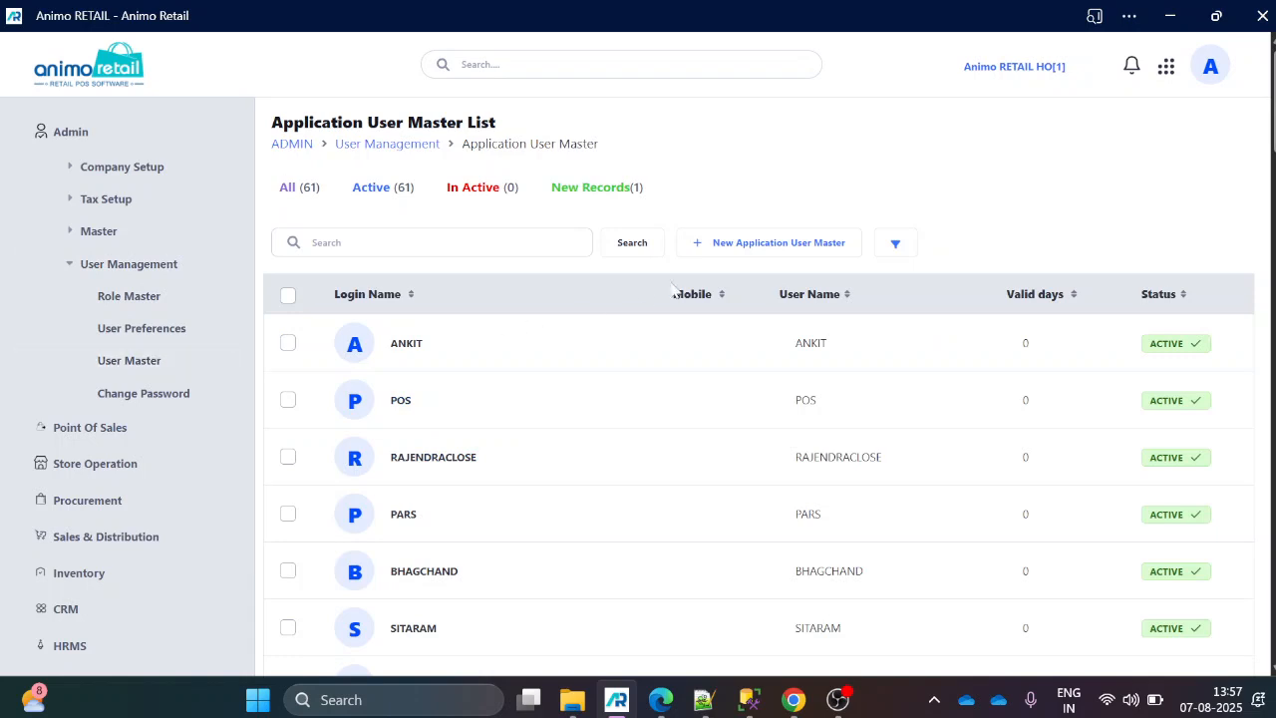
{"action": "left_click", "coordinate": [775, 250]}
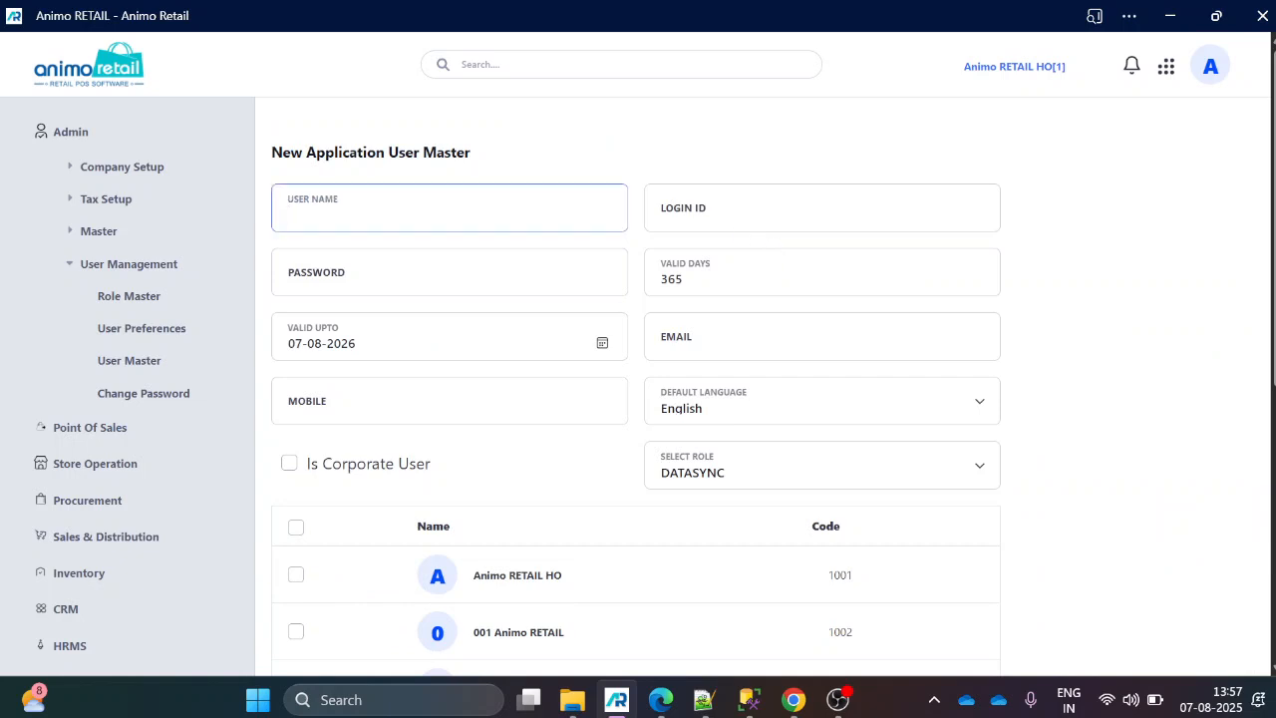
{"action": "type", "text": "ABC"}
{"action": "key", "text": "Tab"}
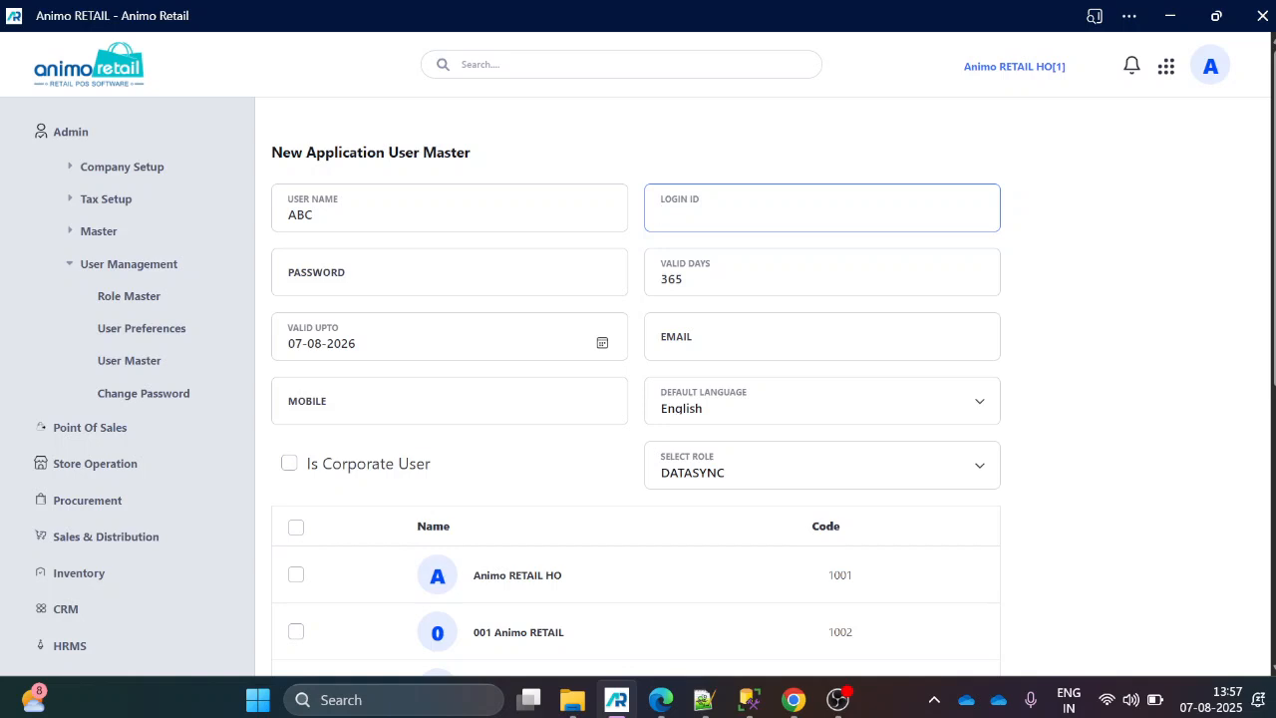
Set the user name to FIRST NAME AND LAST NAME and the login ID to USERNAME.
{"action": "left_click_drag", "start_coordinate": [359, 214], "coordinate": [242, 231]}
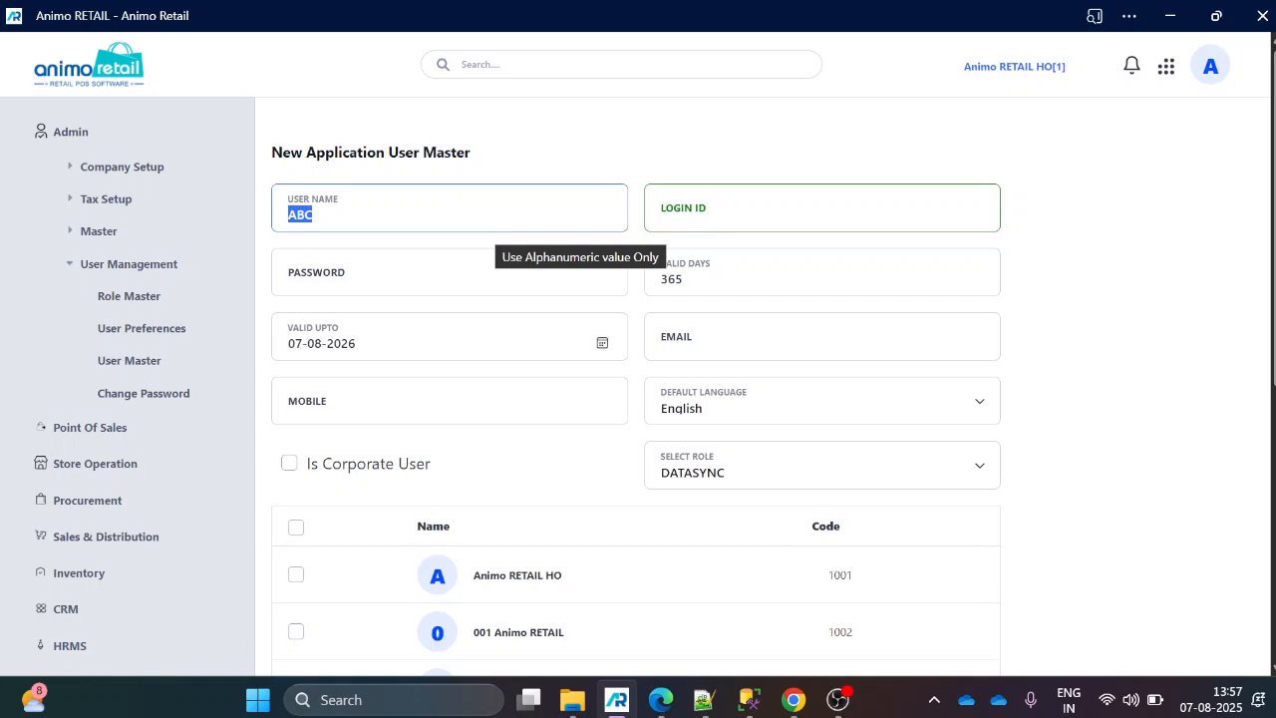
{"action": "type", "text": "FIRST"}
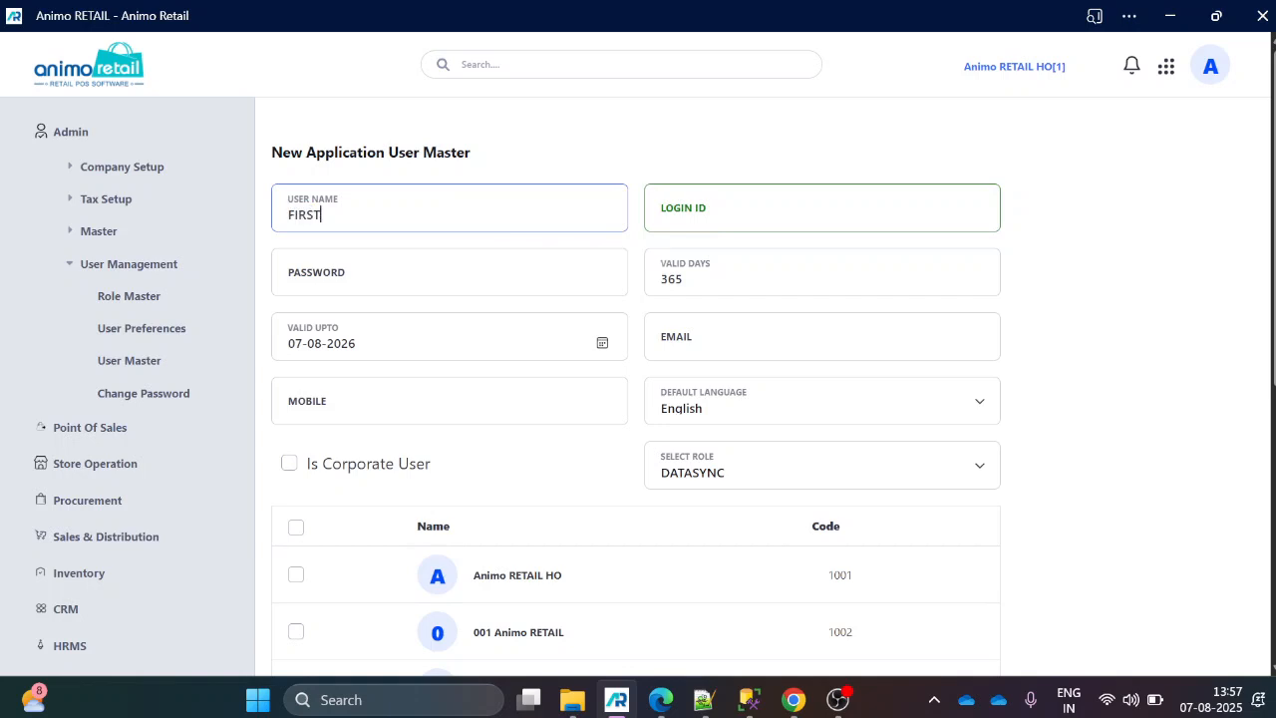
{"action": "type", "text": " NAME AND LAST NAME"}
{"action": "key", "text": "Tab"}
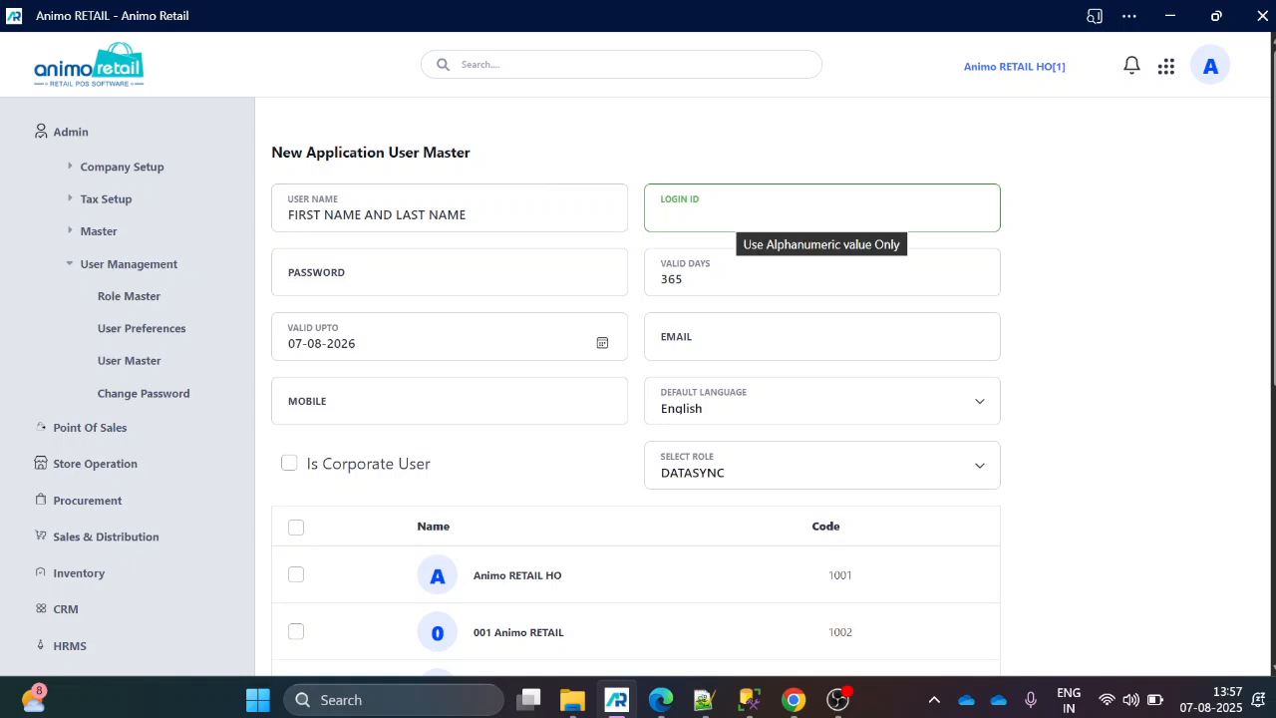
{"action": "type", "text": "USERN"}
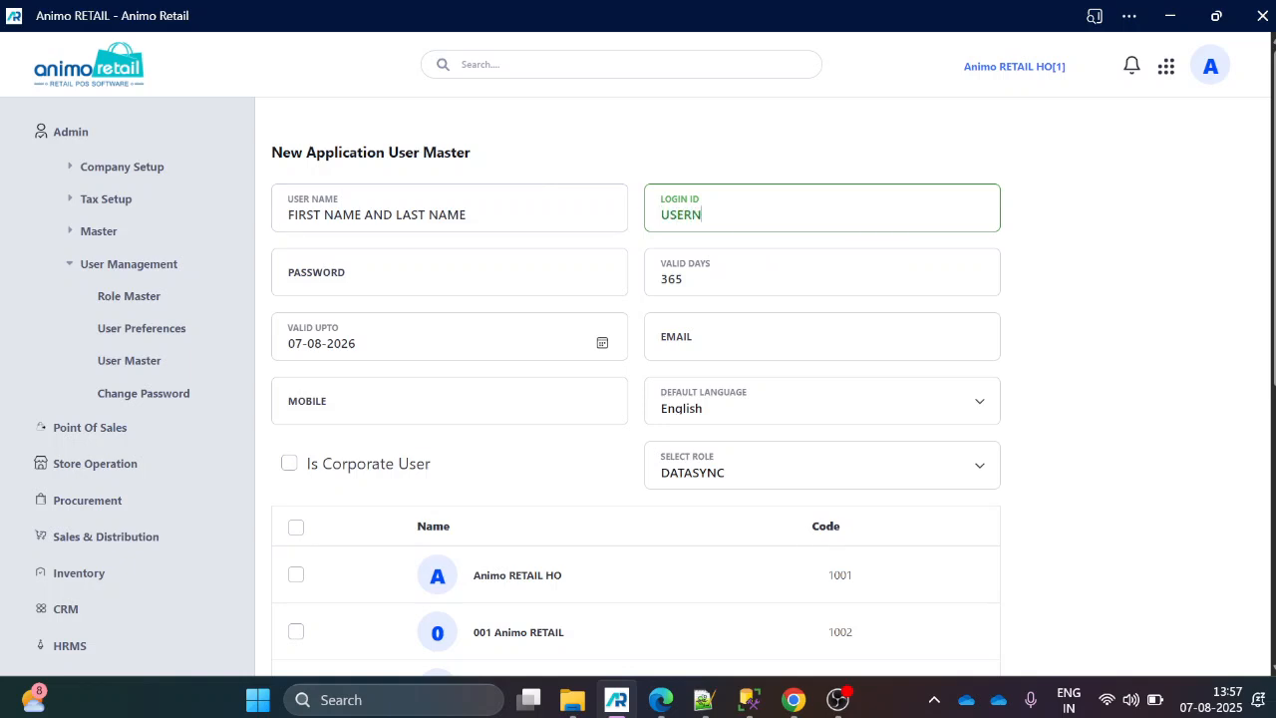
{"action": "type", "text": "AME"}
Replace the user name with the person's full name and the login ID with their first name followed by 00.
{"action": "key", "text": "shift+Tab"}
{"action": "key", "text": "Tab"}
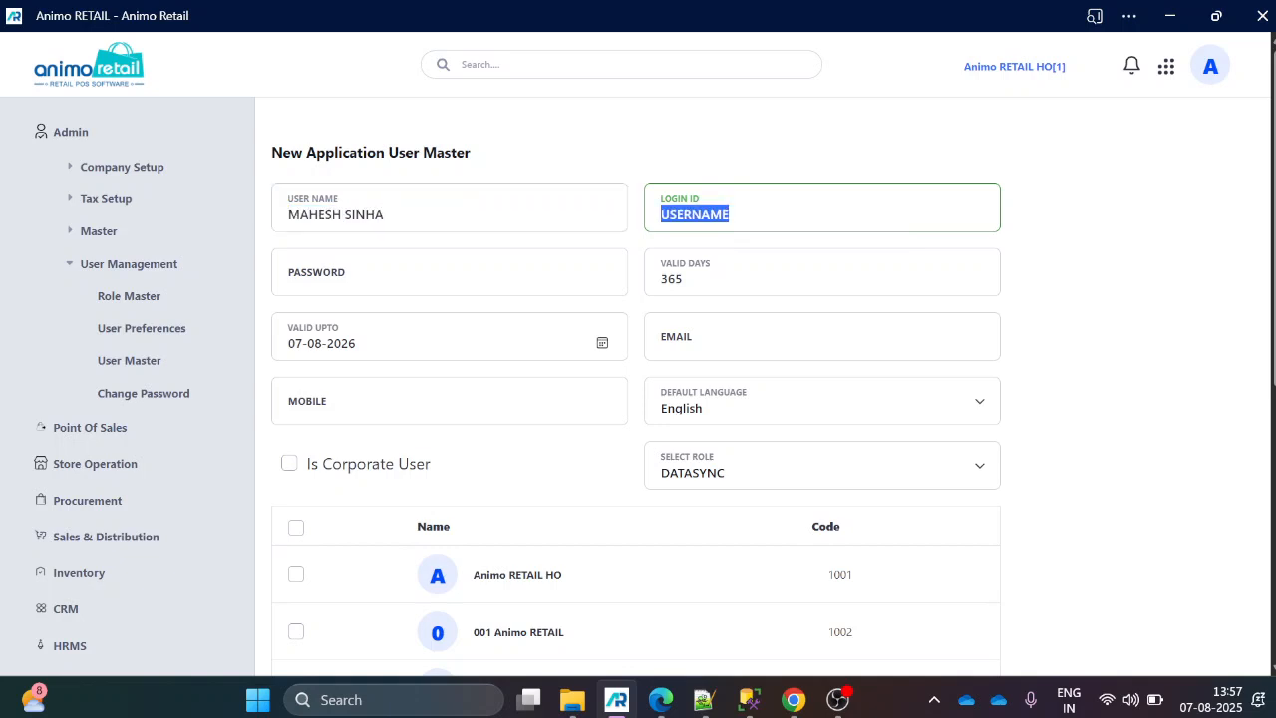
{"action": "type", "text": "MAHESH"}
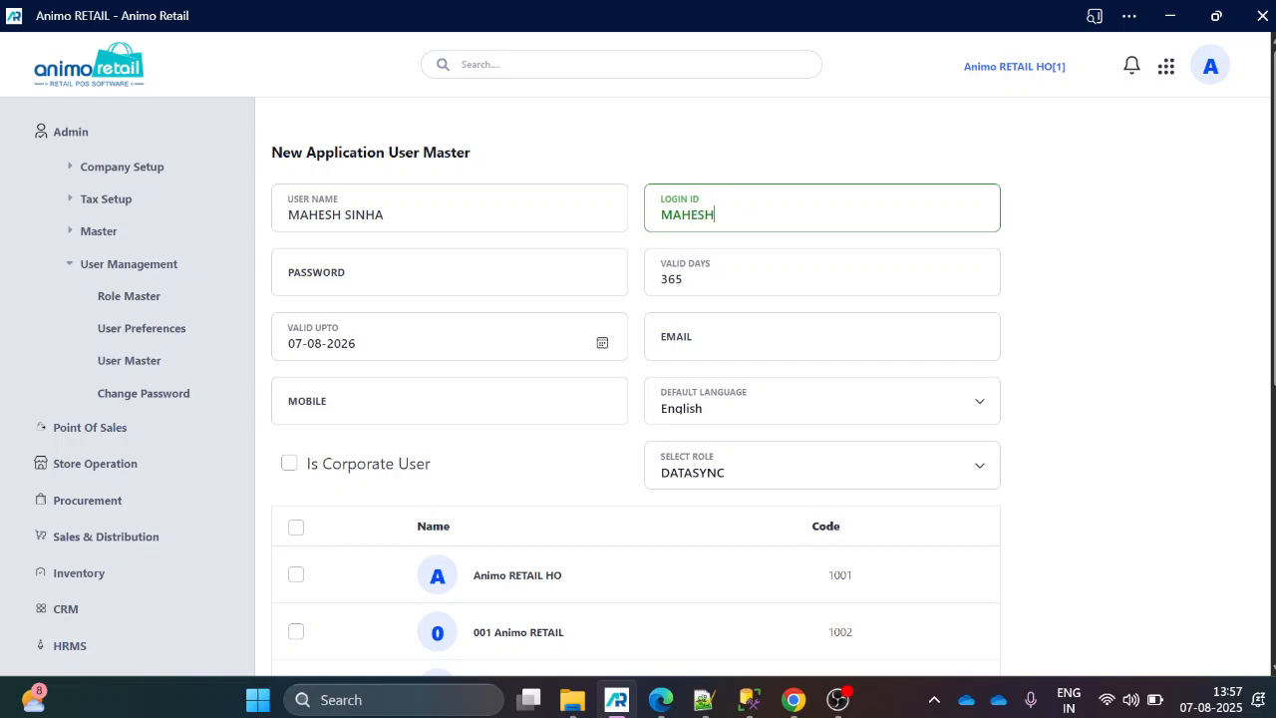
{"action": "type", "text": "8"}
{"action": "key", "text": "BackSpace"}
{"action": "type", "text": "00"}
Replace the login ID with a five-digit numeric one and enter the new user's password.
{"action": "key", "text": "ctrl+a"}
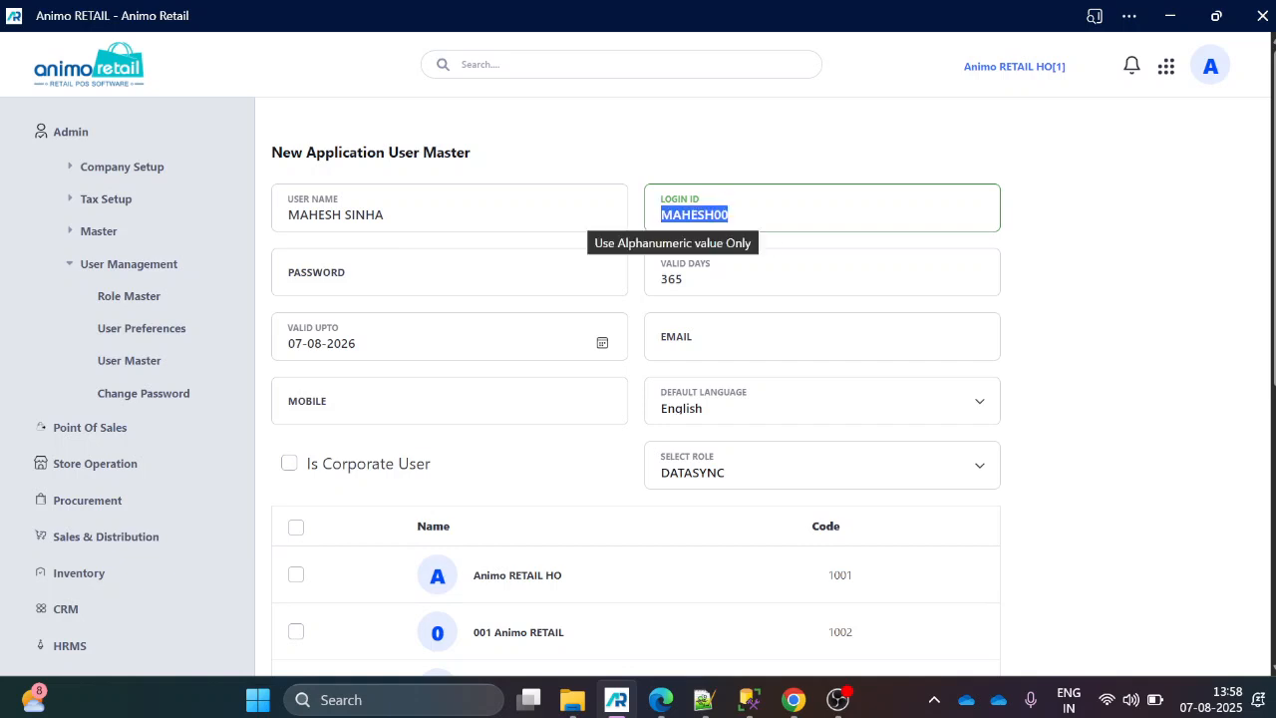
{"action": "type", "text": "10202"}
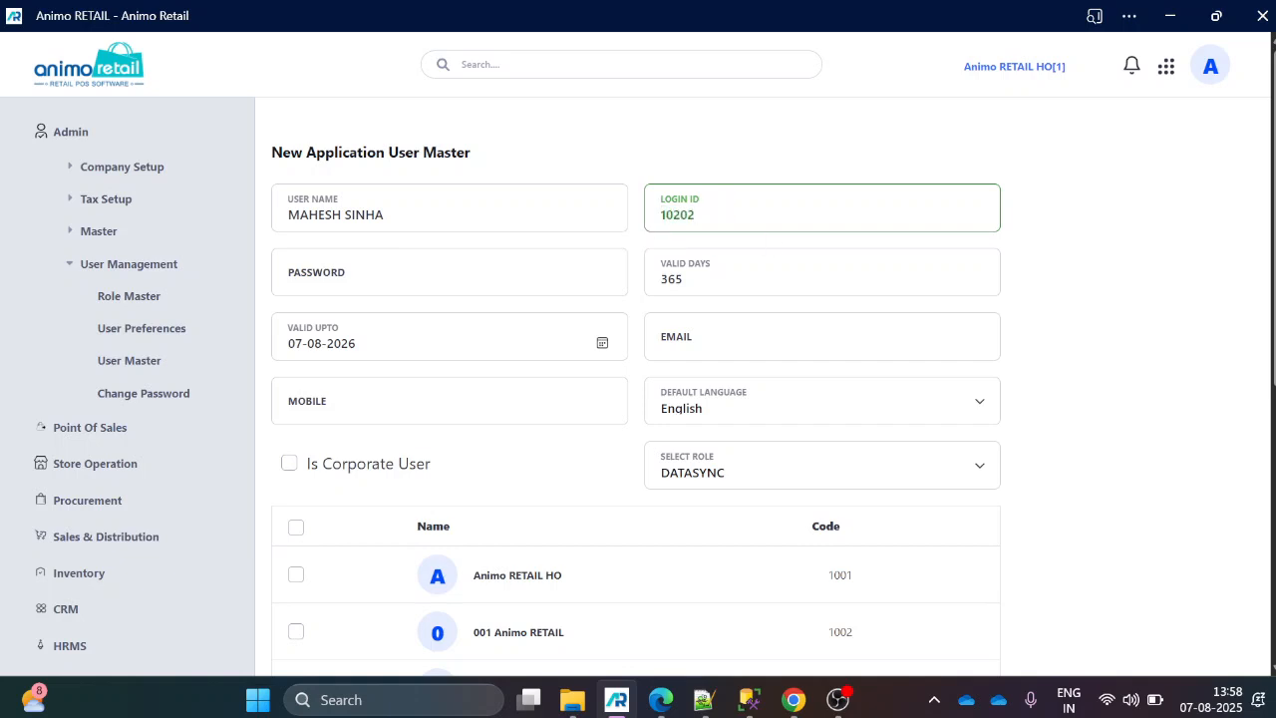
{"action": "key", "text": "Tab"}
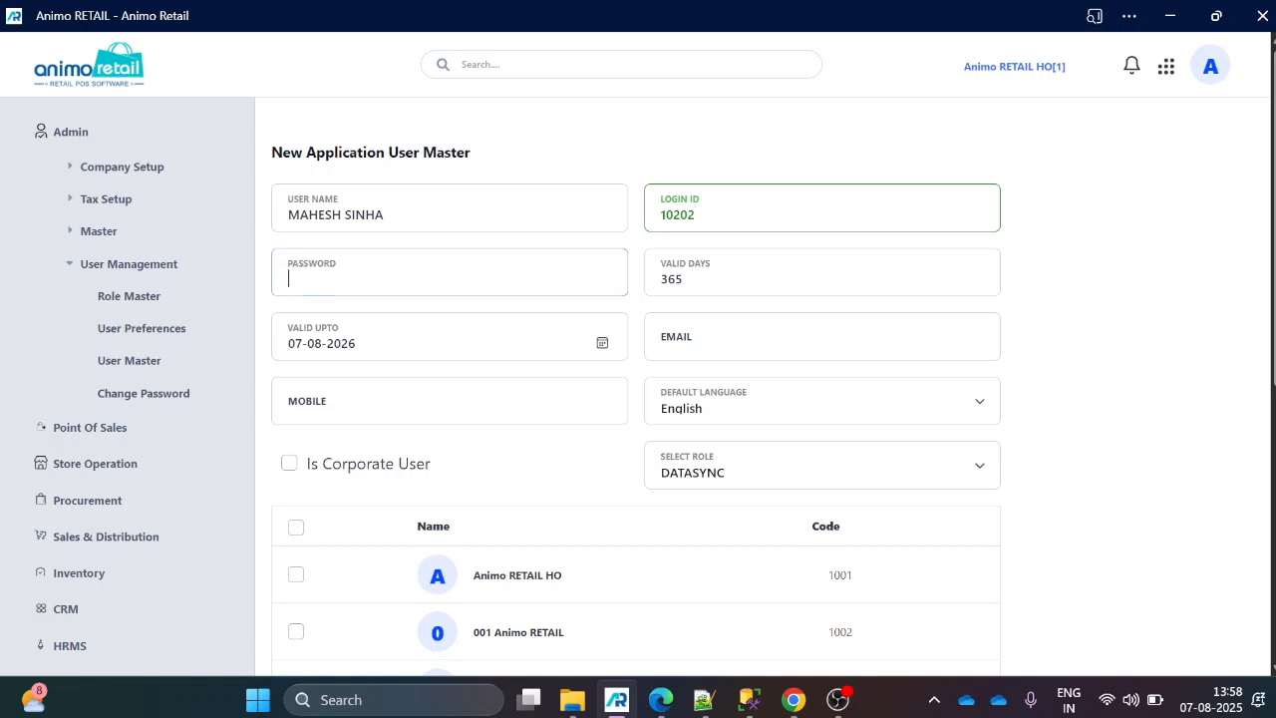
{"action": "type", "text": "123"}
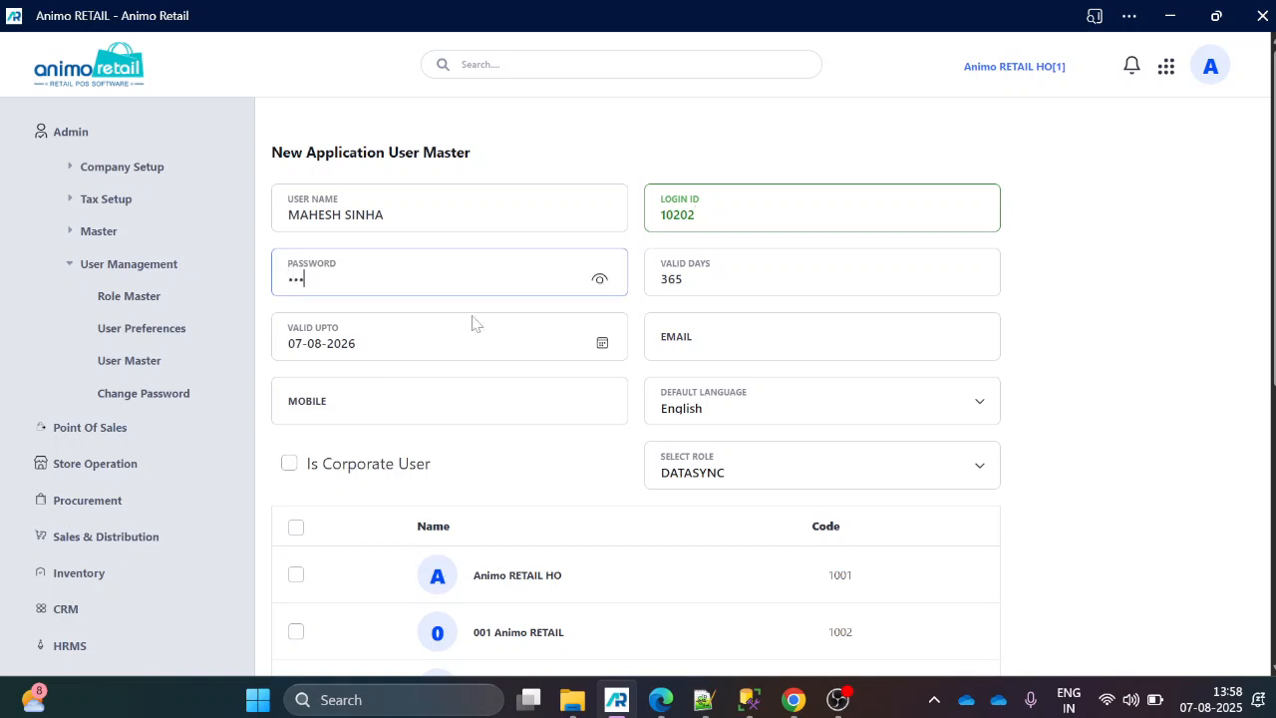
{"action": "key", "text": "Tab"}
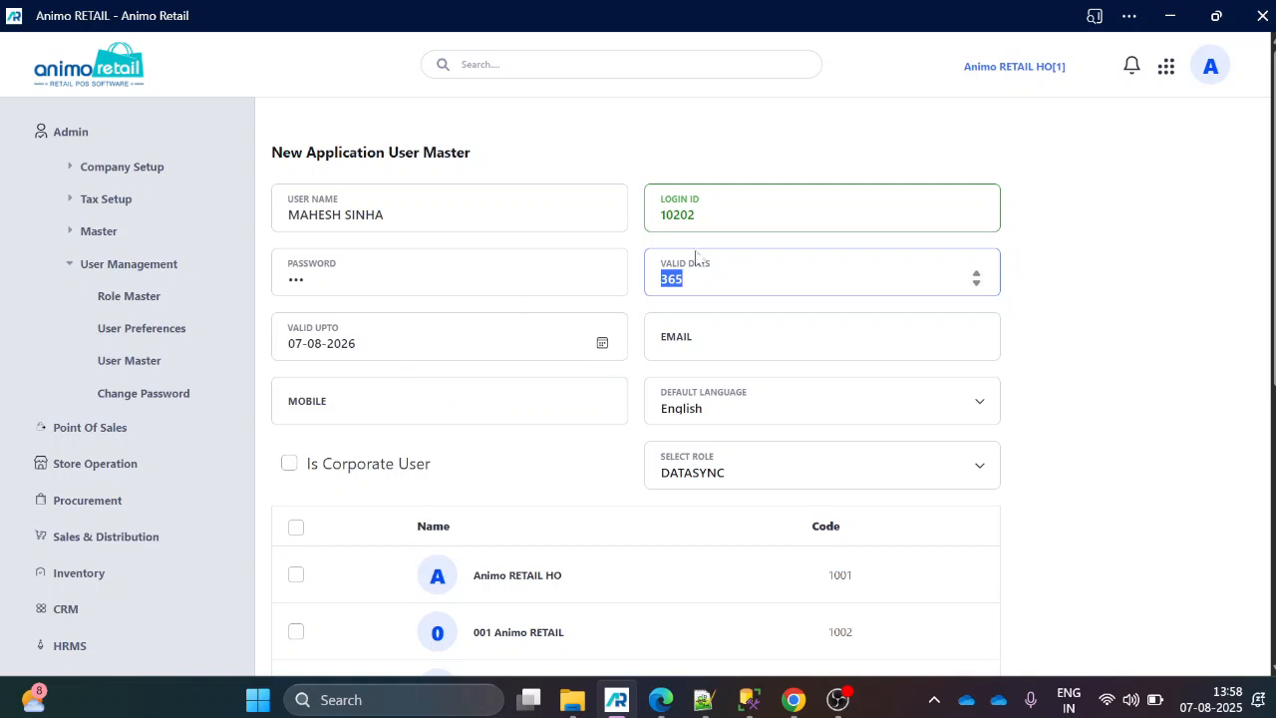
Look at the email and mobile fields and examine the available default languages and user roles.
{"action": "left_click", "coordinate": [737, 329]}
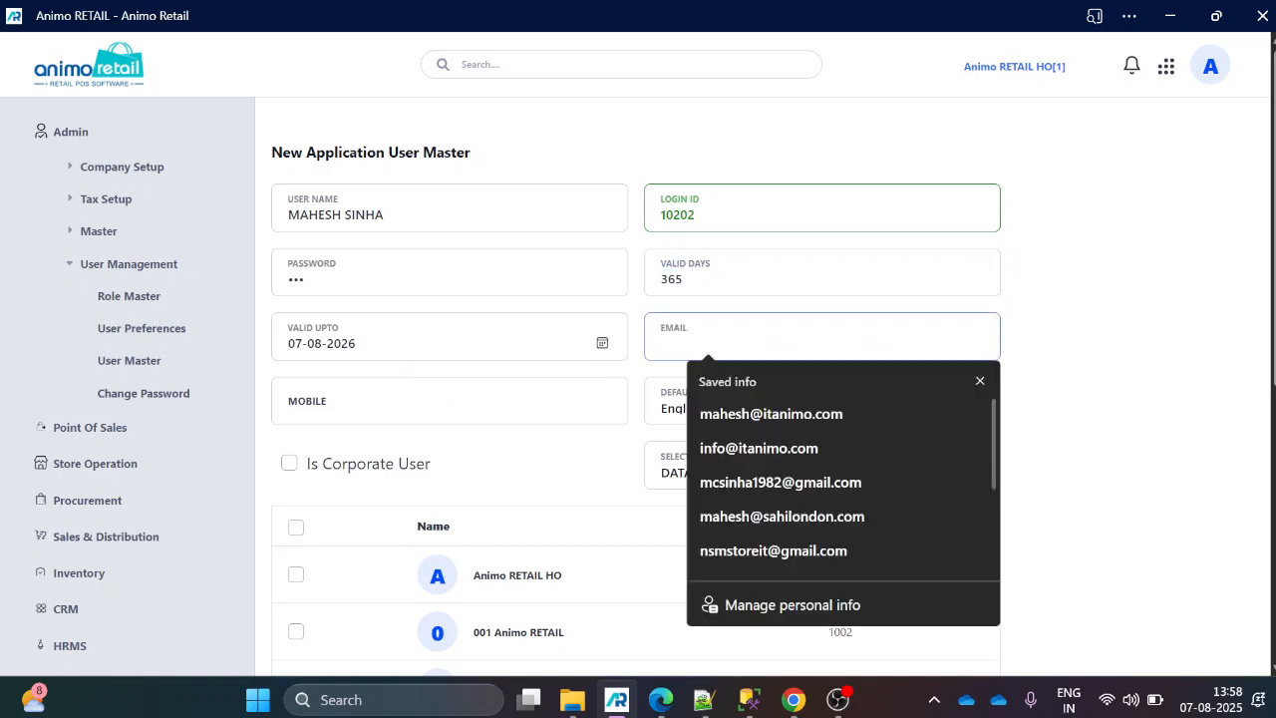
{"action": "key", "text": "Tab"}
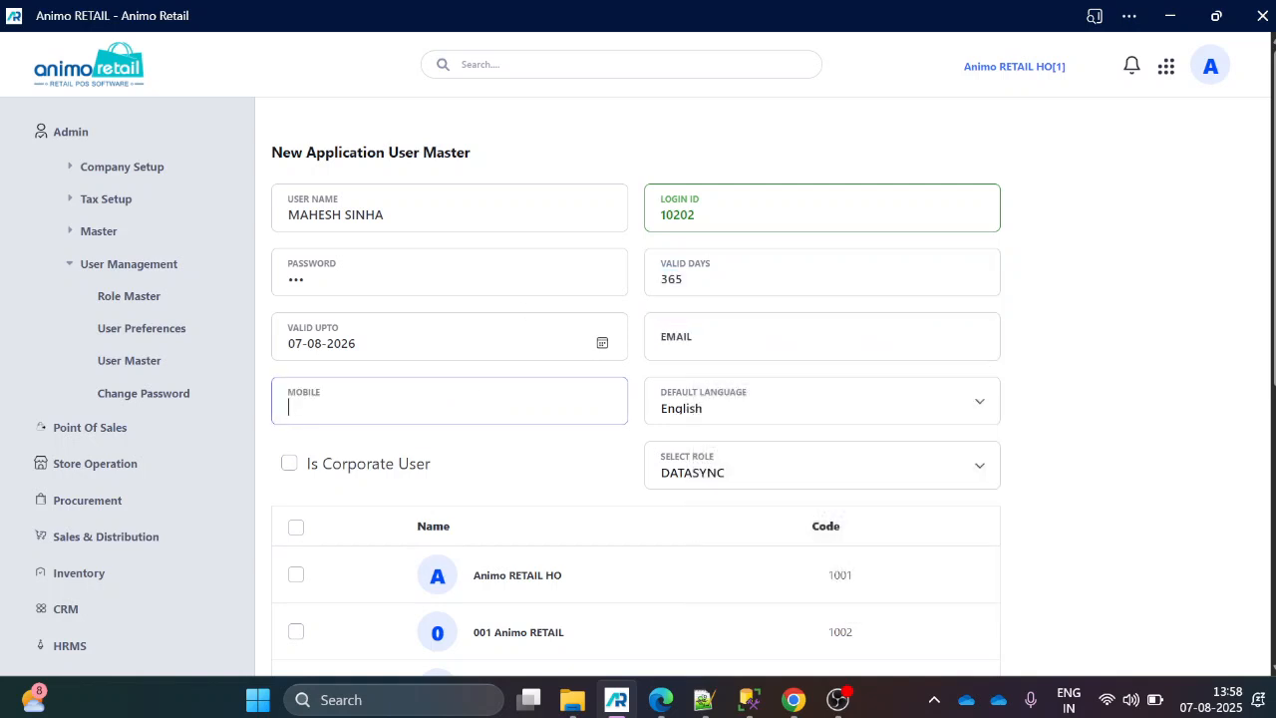
{"action": "left_click", "coordinate": [825, 416]}
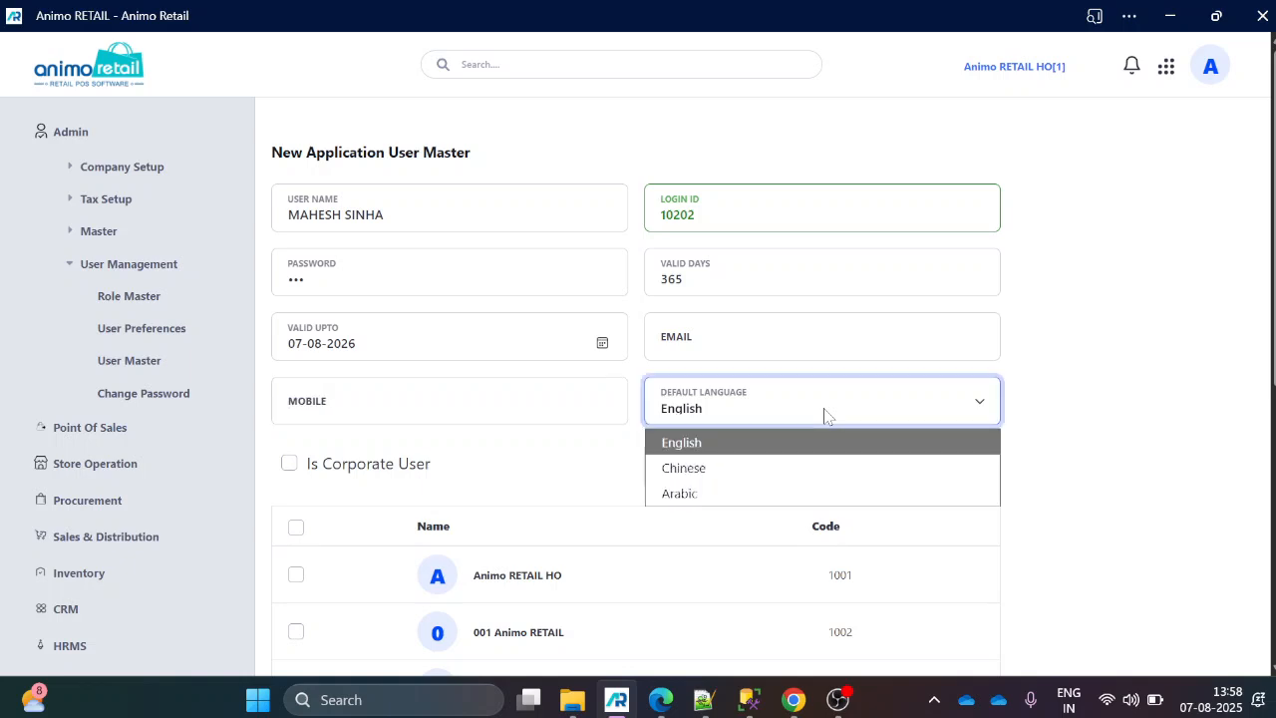
{"action": "left_click", "coordinate": [825, 415]}
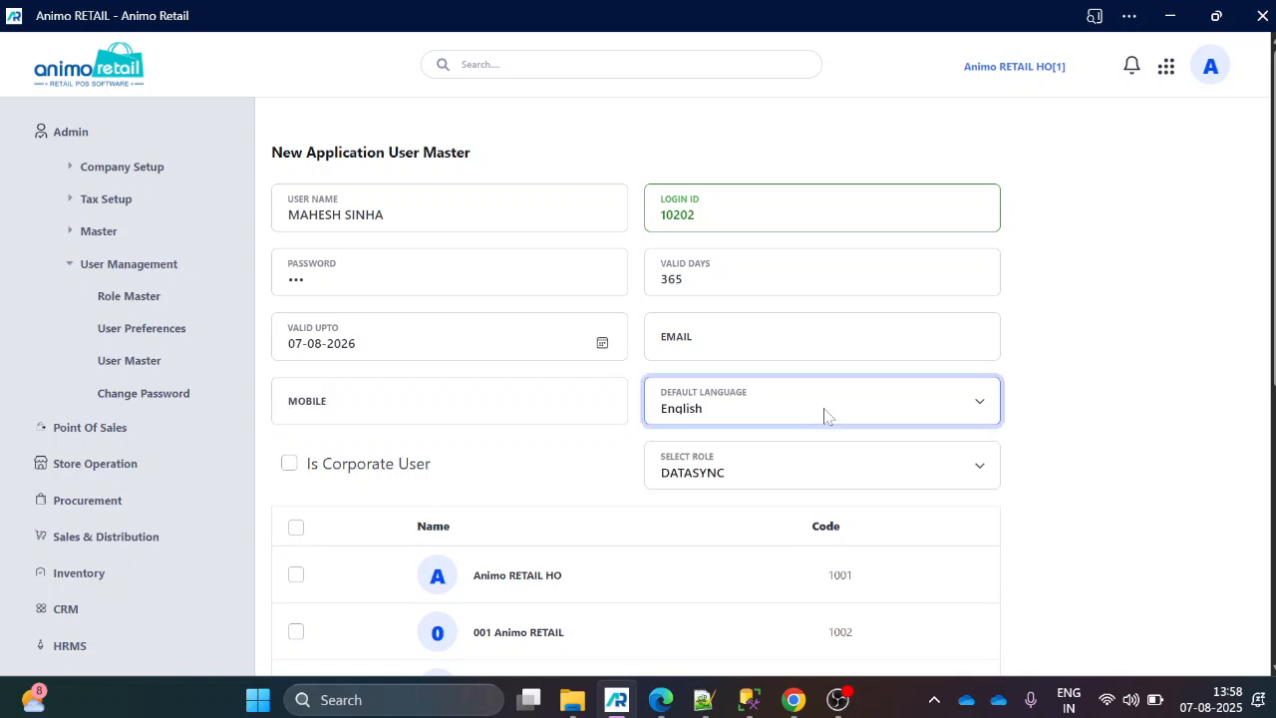
{"action": "scroll", "coordinate": [743, 396], "scroll_direction": "down", "scroll_amount": 1}
{"action": "left_click", "coordinate": [739, 379]}
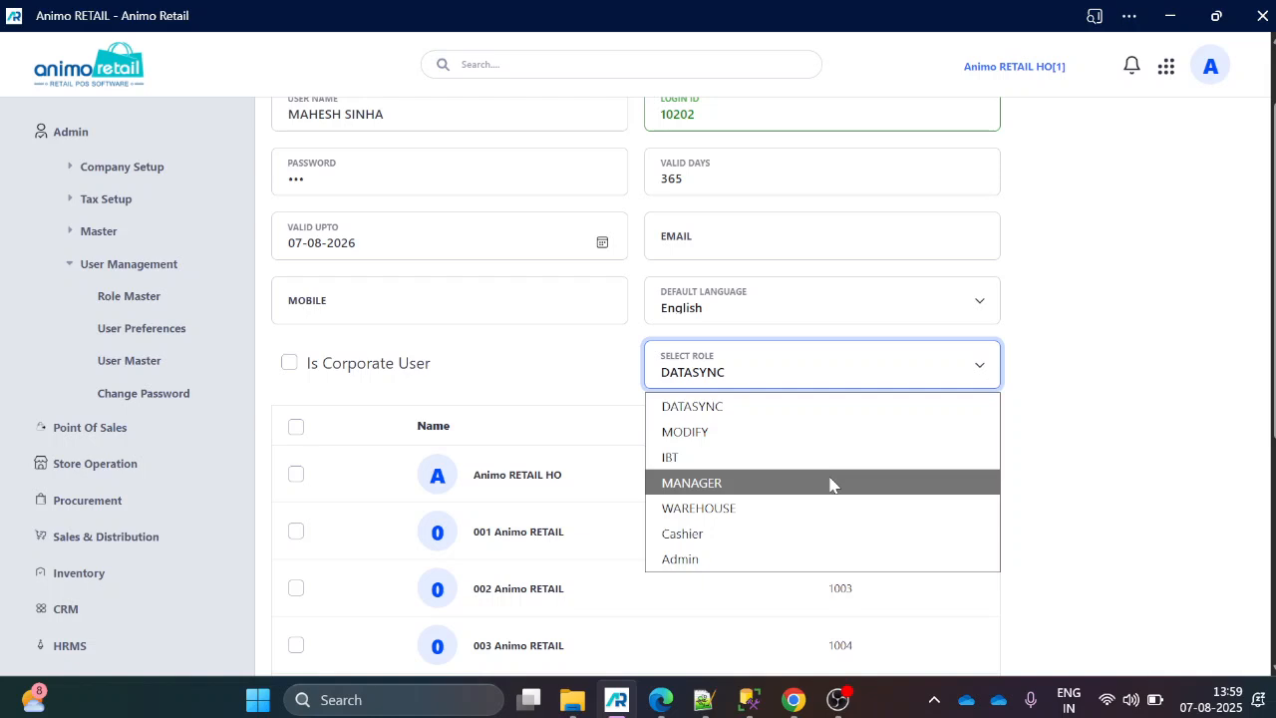
{"action": "left_click", "coordinate": [531, 397]}
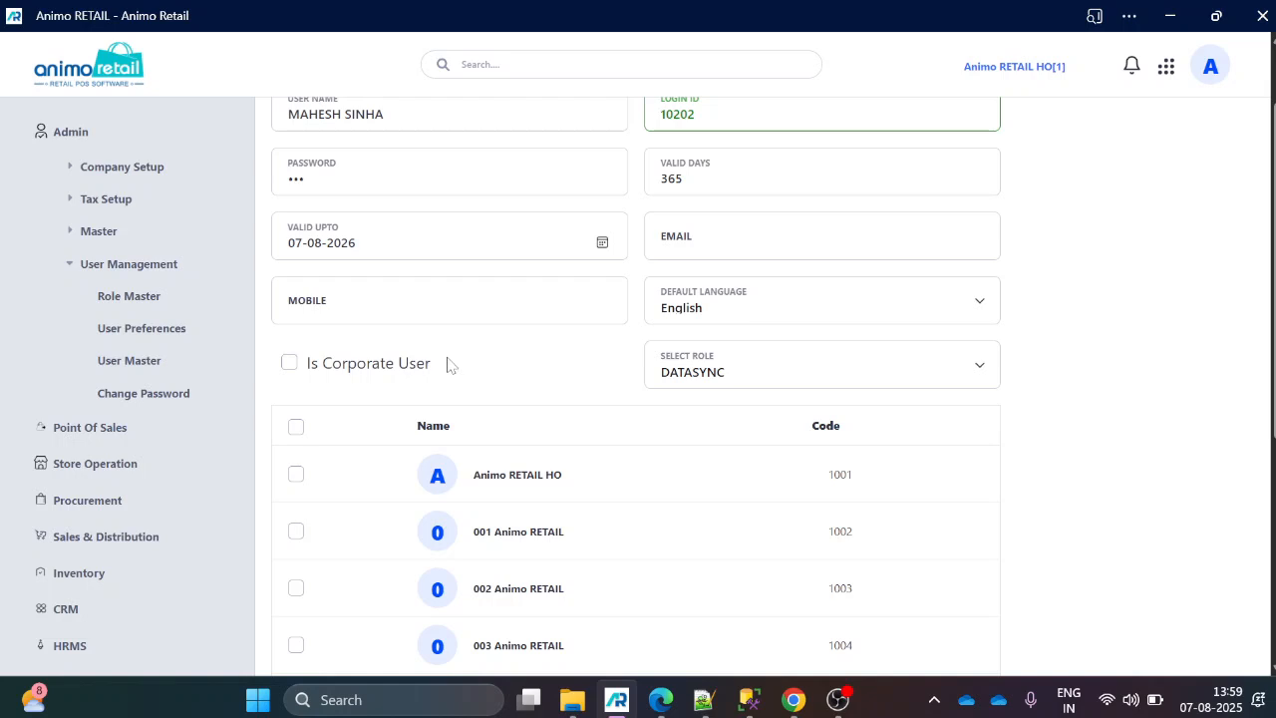
Try the Is Corporate User option and turn it off again, checking its effect on the store list.
{"action": "left_click", "coordinate": [290, 364]}
{"action": "scroll", "coordinate": [411, 419], "scroll_direction": "down", "scroll_amount": 3}
{"action": "scroll", "coordinate": [411, 419], "scroll_direction": "down", "scroll_amount": 1}
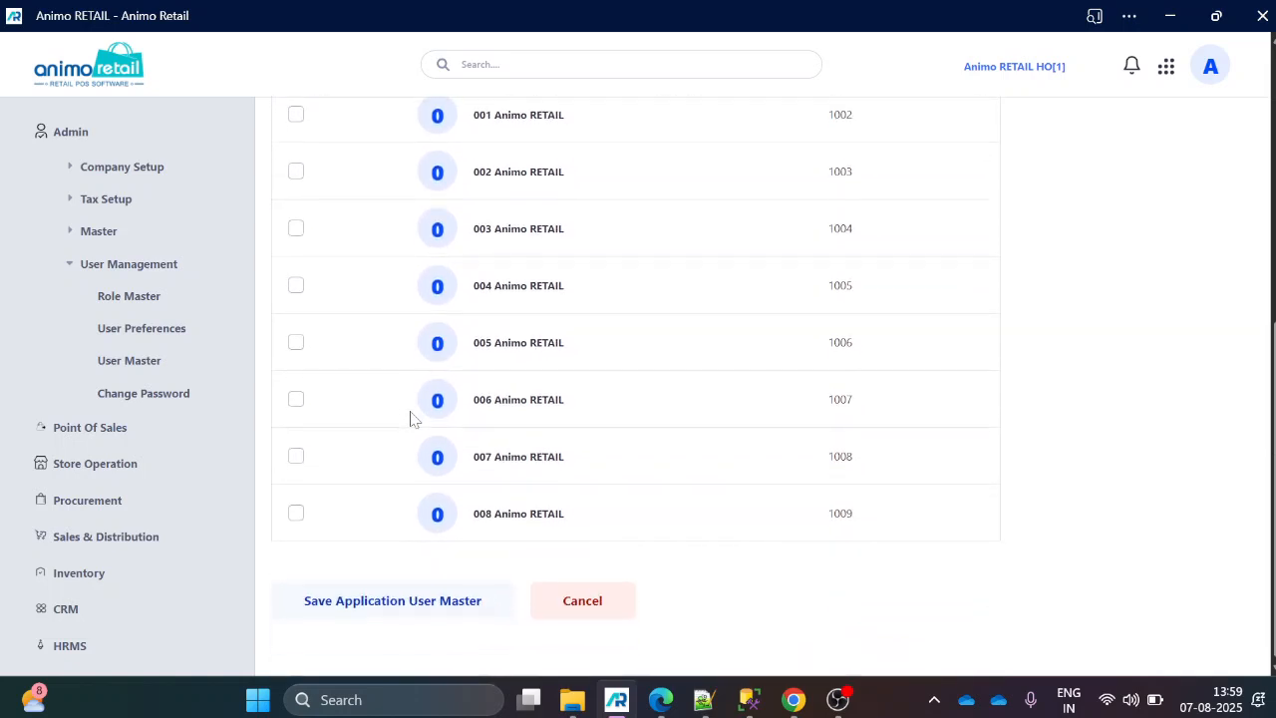
{"action": "scroll", "coordinate": [409, 419], "scroll_direction": "up", "scroll_amount": 4}
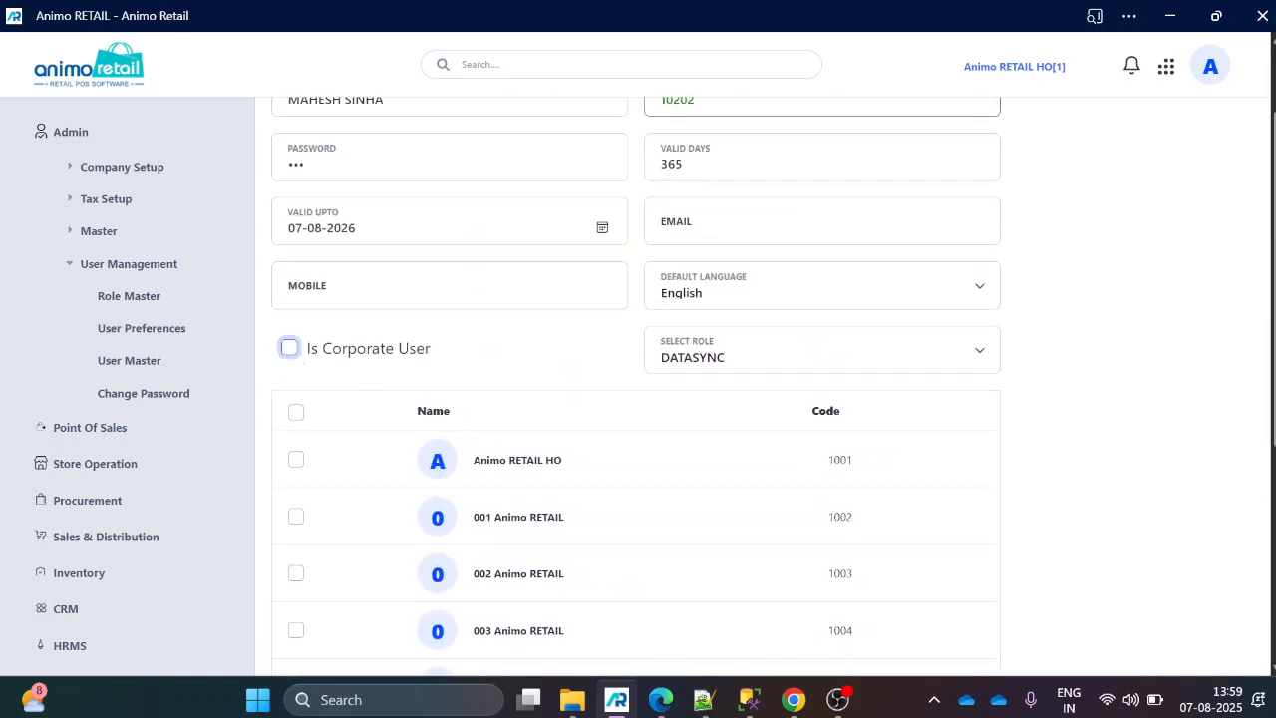
{"action": "left_click", "coordinate": [289, 348]}
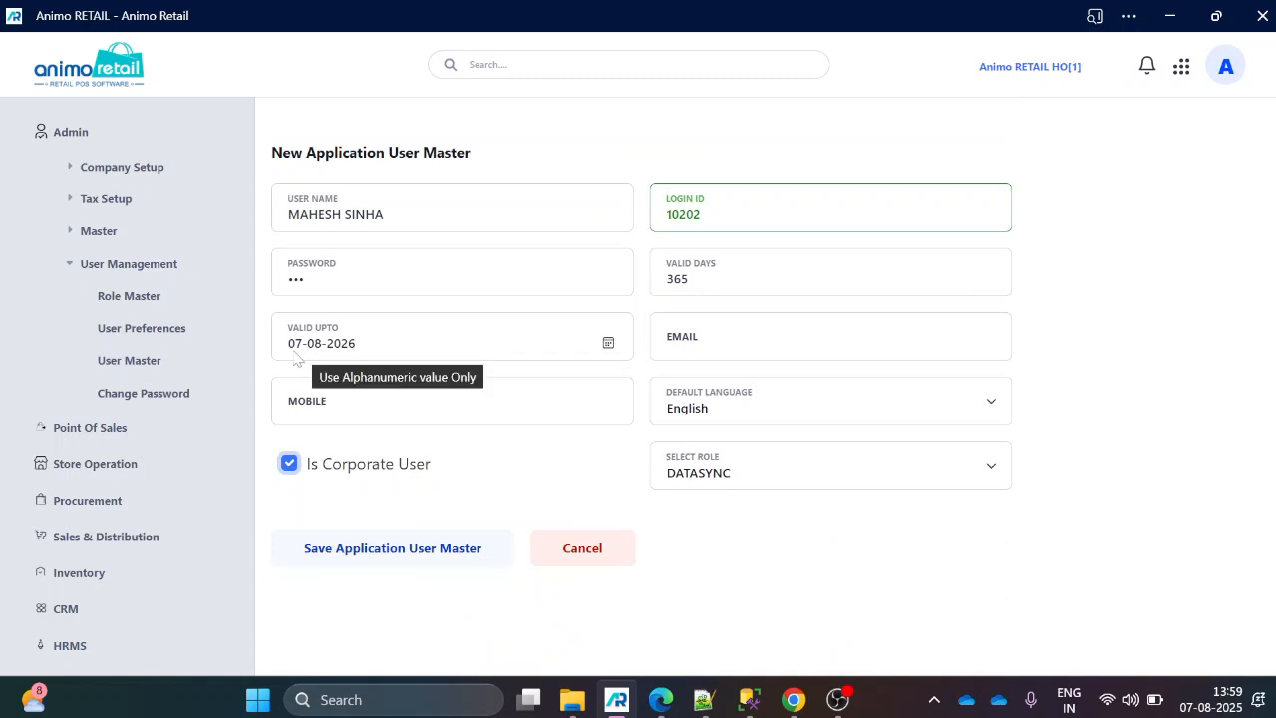
{"action": "left_click", "coordinate": [289, 464]}
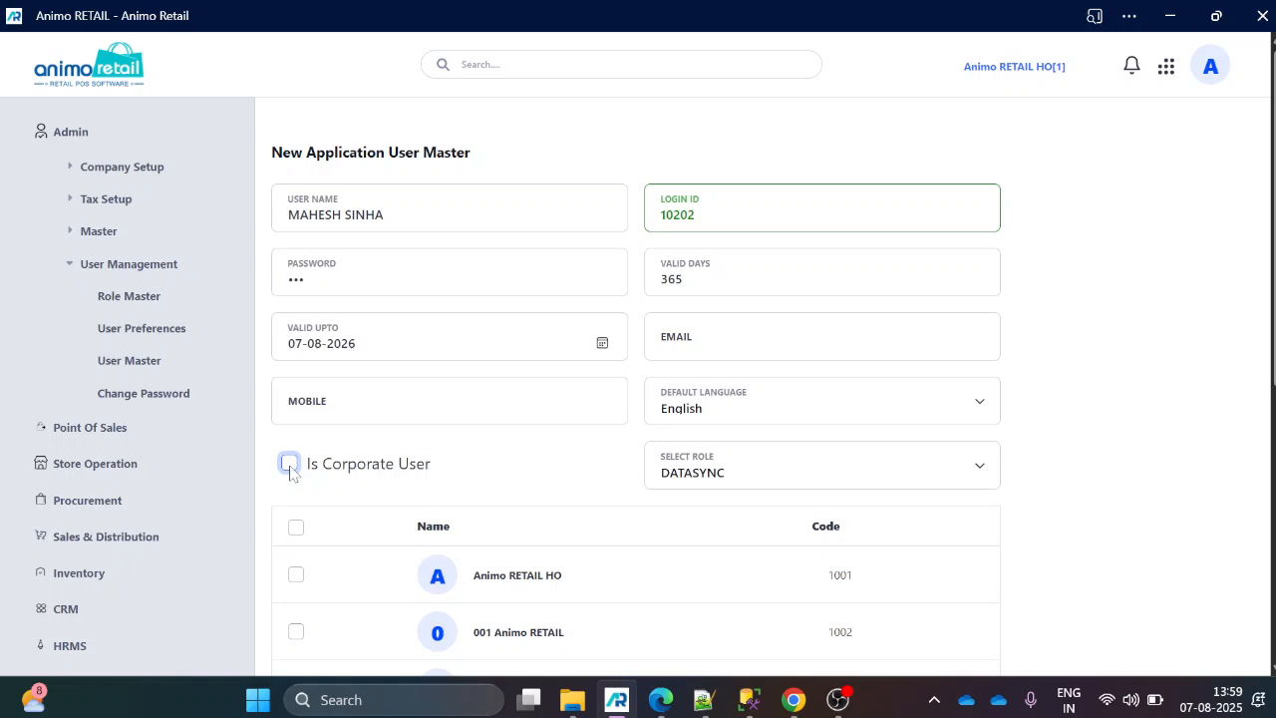
Assign the new user to the store 001 Animo RETAIL.
{"action": "scroll", "coordinate": [291, 467], "scroll_direction": "down", "scroll_amount": 3}
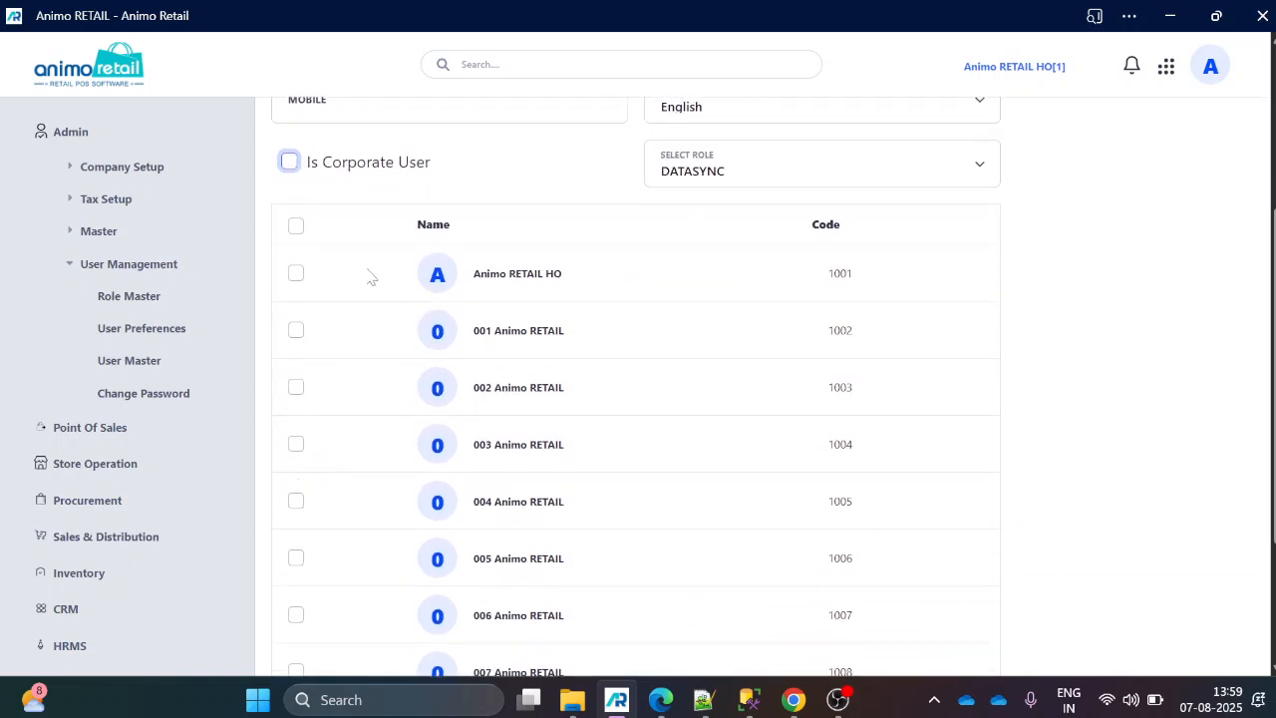
{"action": "left_click", "coordinate": [296, 334]}
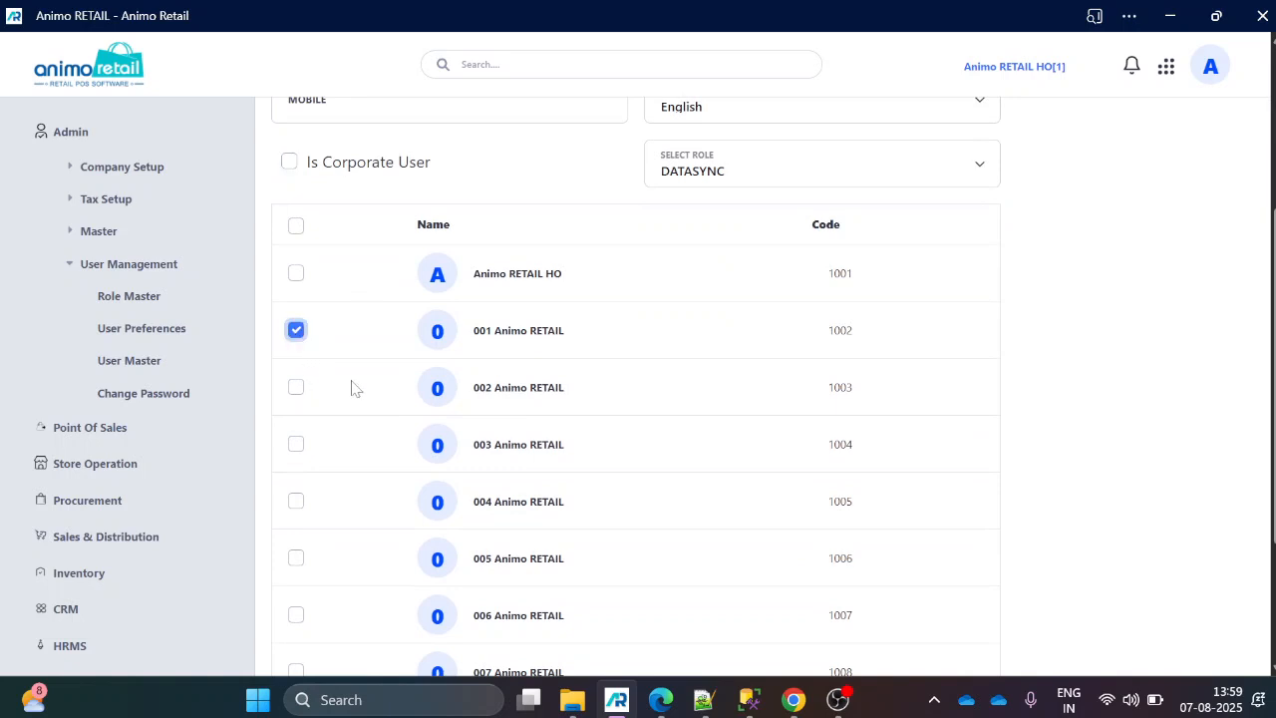
{"action": "scroll", "coordinate": [371, 385], "scroll_direction": "up", "scroll_amount": 2}
{"action": "scroll", "coordinate": [371, 385], "scroll_direction": "up", "scroll_amount": 1}
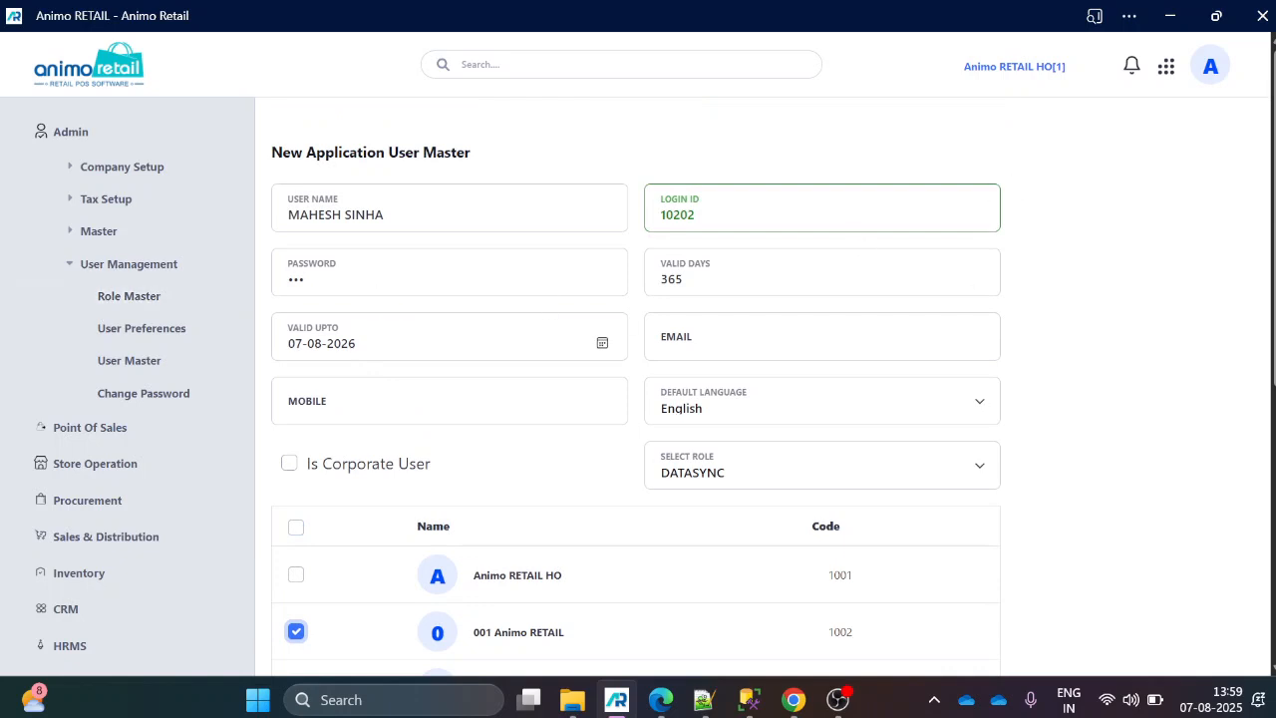
{"action": "scroll", "coordinate": [773, 194], "scroll_direction": "down", "scroll_amount": 2}
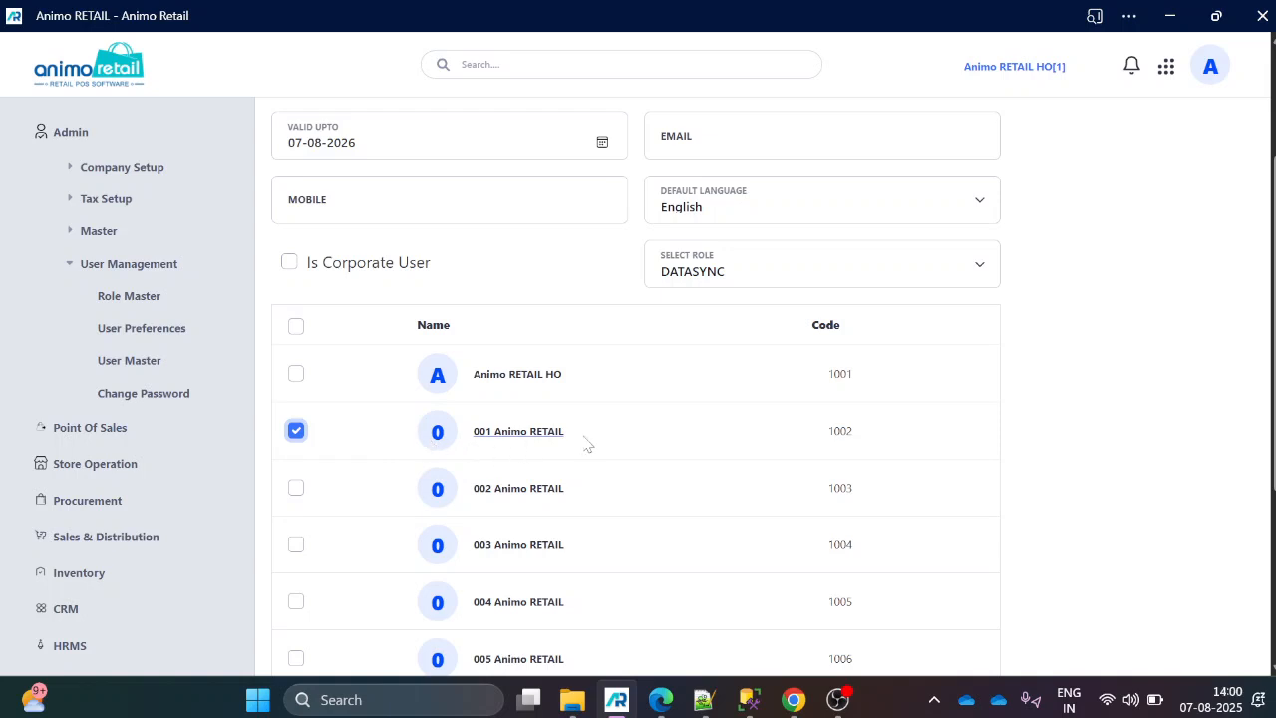
Change the user name to 001AB and the login ID to 001A.
{"action": "scroll", "coordinate": [587, 444], "scroll_direction": "up", "scroll_amount": 2}
{"action": "left_click", "coordinate": [481, 217]}
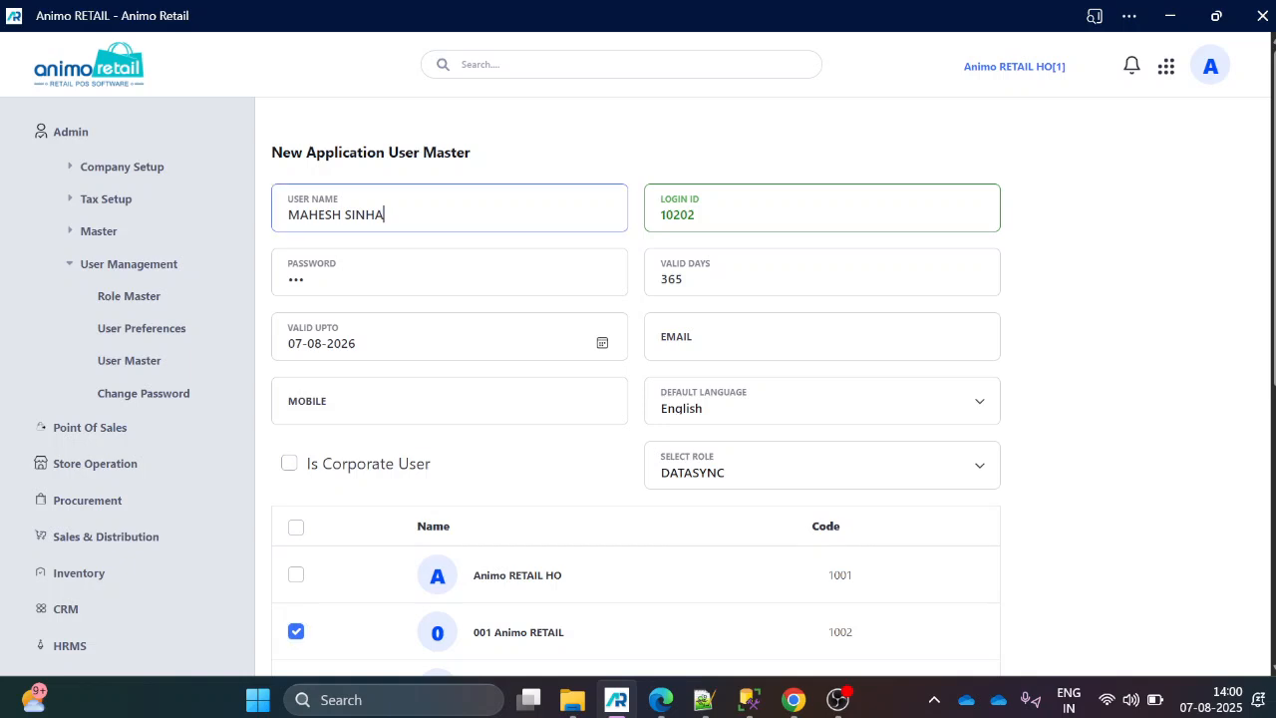
{"action": "left_click_drag", "start_coordinate": [385, 215], "coordinate": [274, 210]}
{"action": "type", "text": "00"}
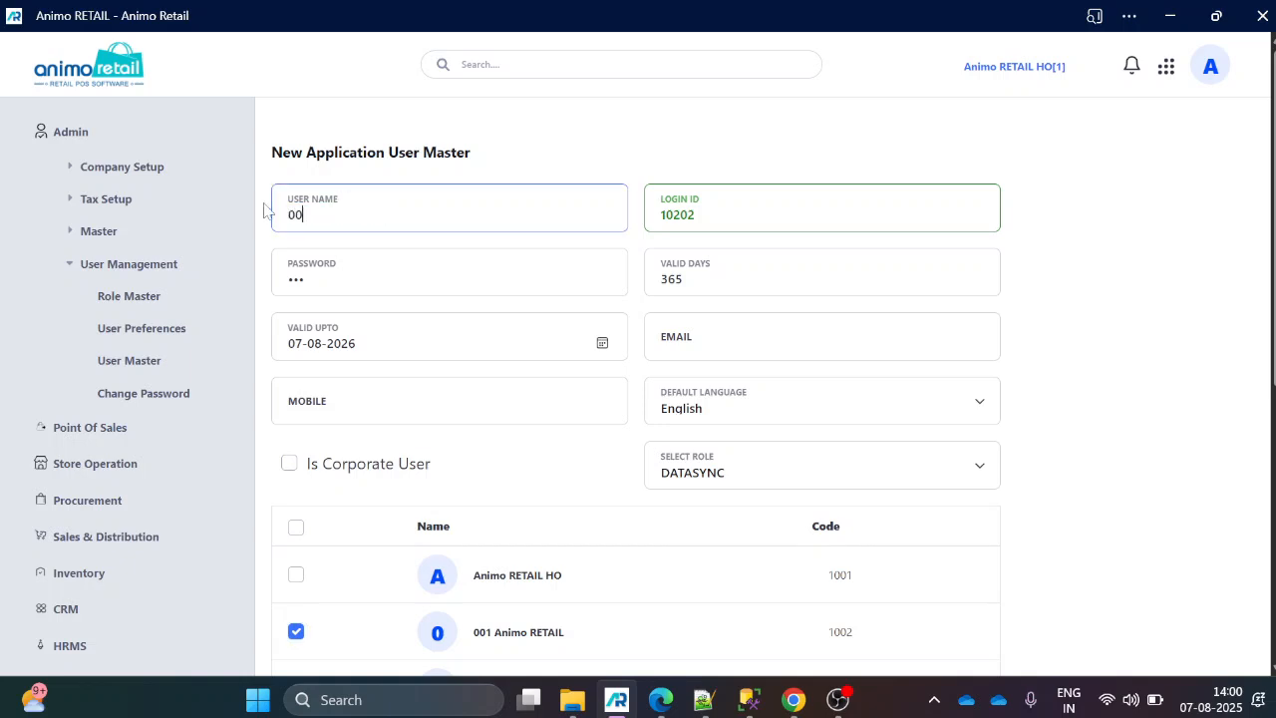
{"action": "type", "text": "1AB"}
{"action": "key", "text": "ctrl+a"}
{"action": "key", "text": "ctrl+c"}
{"action": "key", "text": "Tab"}
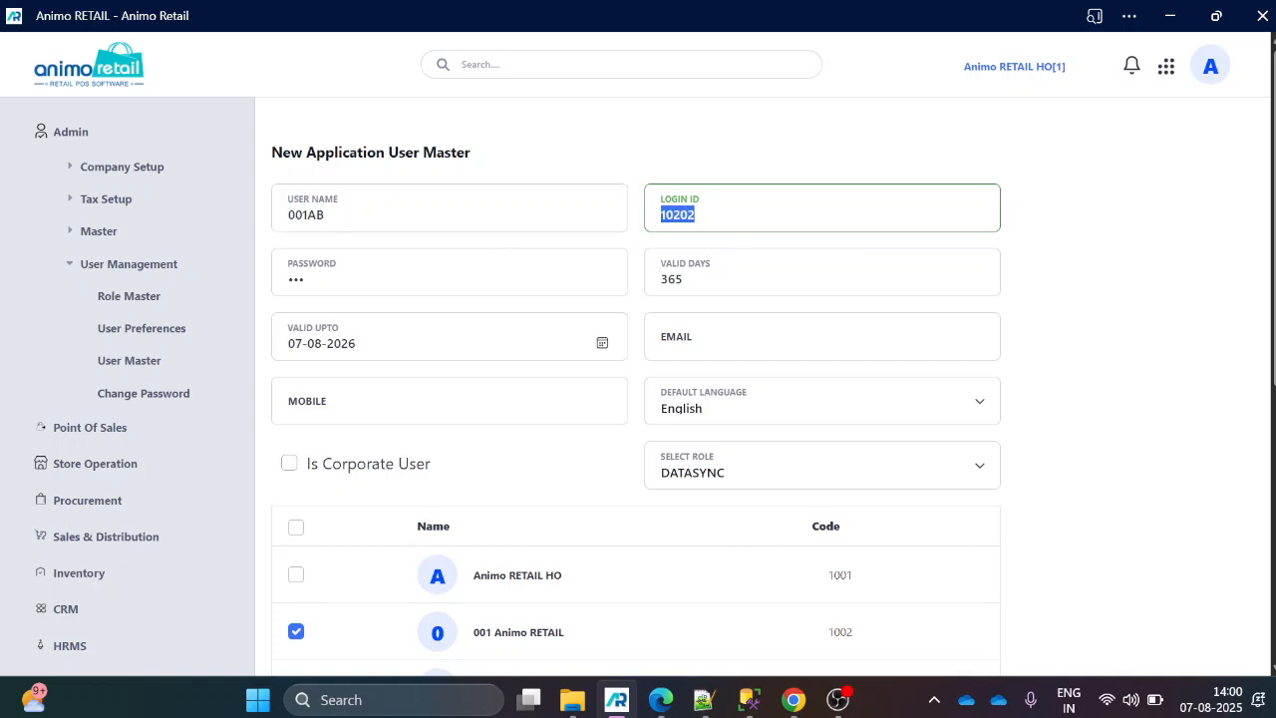
{"action": "key", "text": "ctrl+v"}
{"action": "key", "text": "BackSpace"}
{"action": "key", "text": "Tab"}
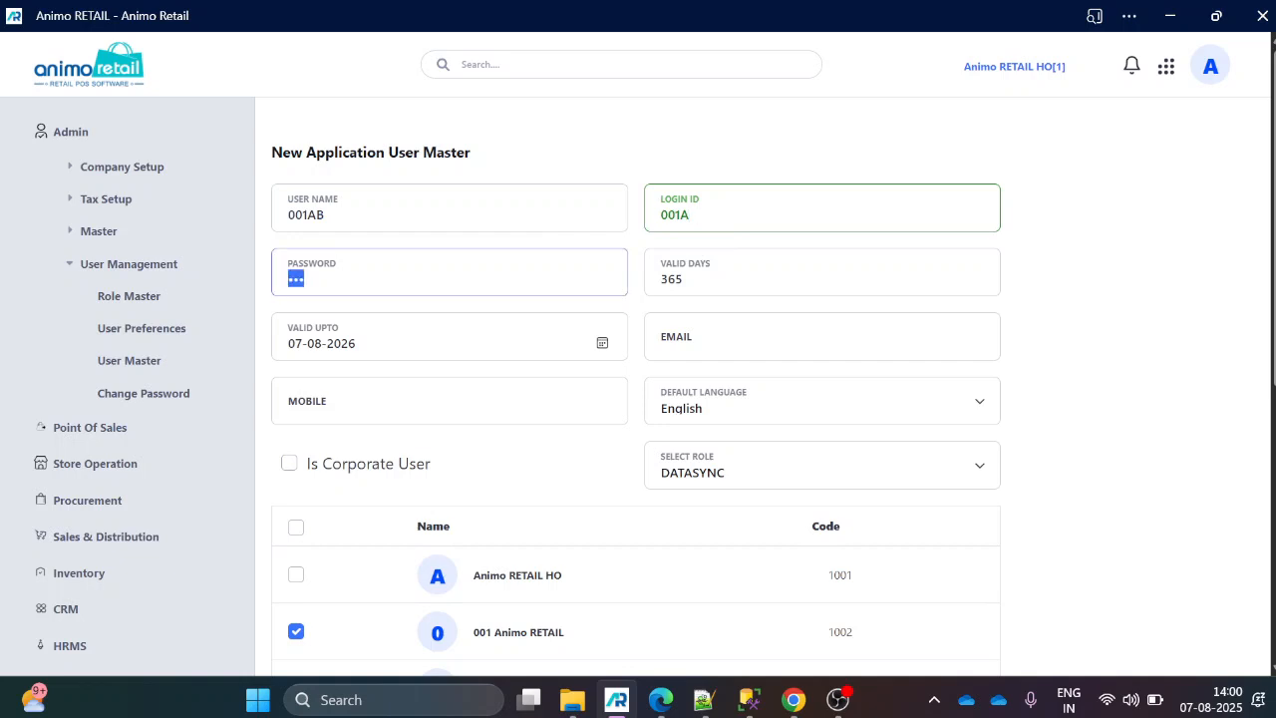
Review the rest of the user form down to the end of the store list.
{"action": "scroll", "coordinate": [555, 365], "scroll_direction": "down", "scroll_amount": 1}
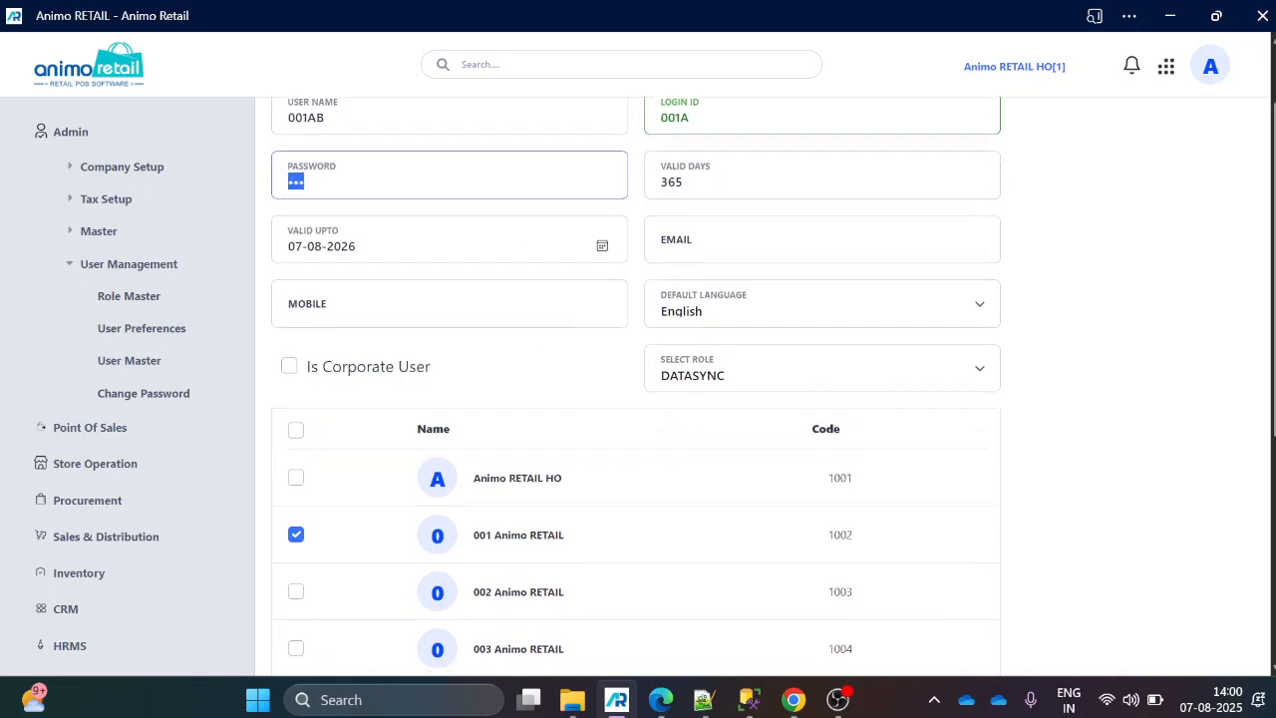
{"action": "scroll", "coordinate": [529, 359], "scroll_direction": "down", "scroll_amount": 1}
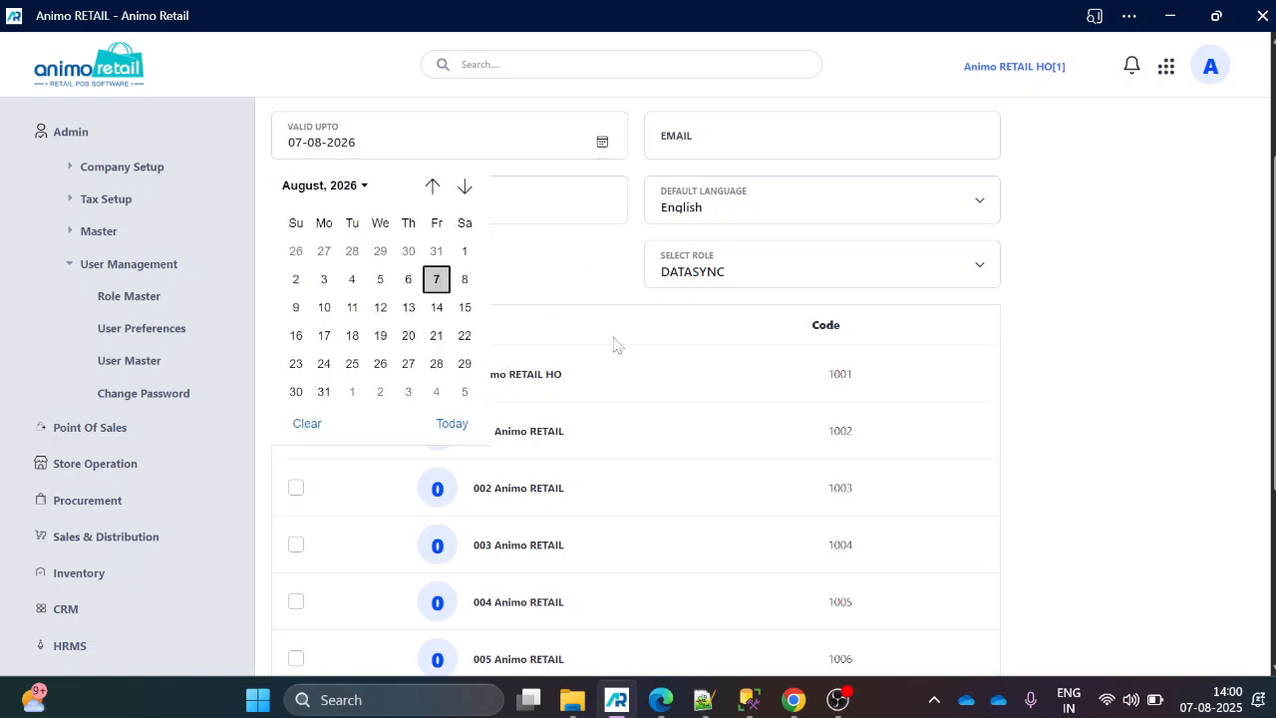
{"action": "left_click", "coordinate": [655, 333]}
{"action": "scroll", "coordinate": [572, 476], "scroll_direction": "down", "scroll_amount": 1}
{"action": "scroll", "coordinate": [574, 509], "scroll_direction": "down", "scroll_amount": 3}
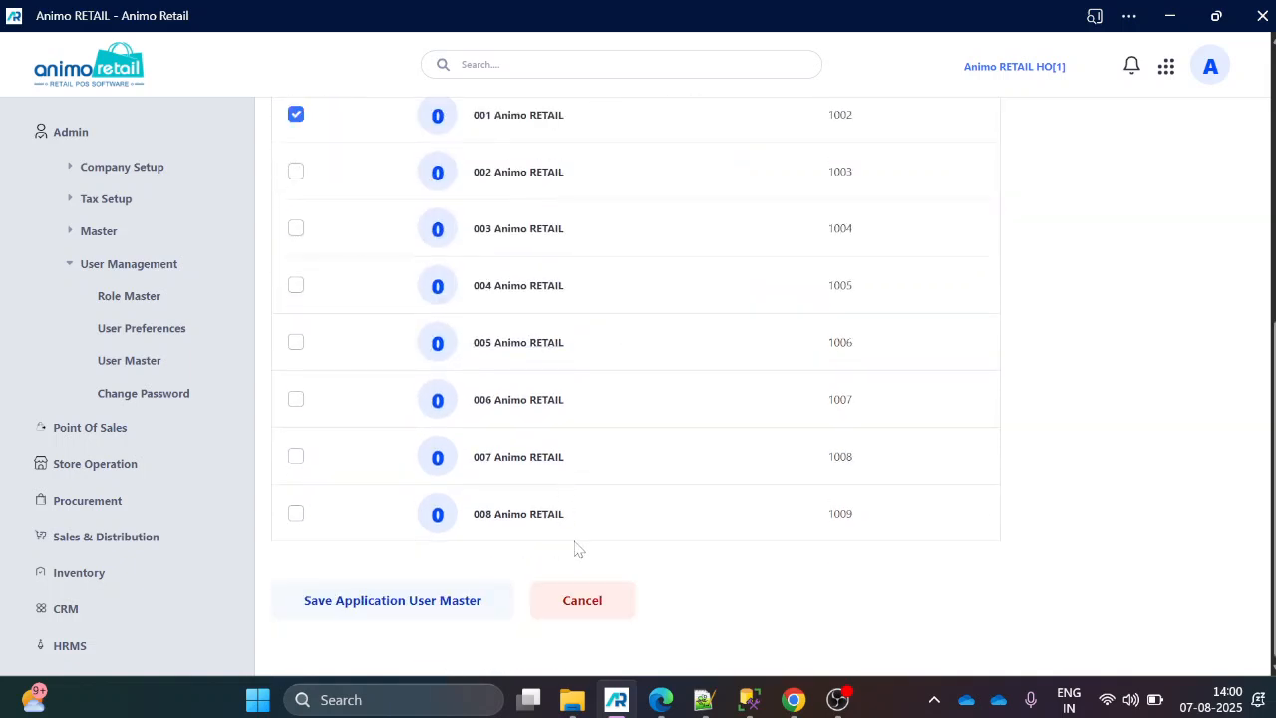
Save the new application user and sign out of the current account.
{"action": "left_click", "coordinate": [428, 601]}
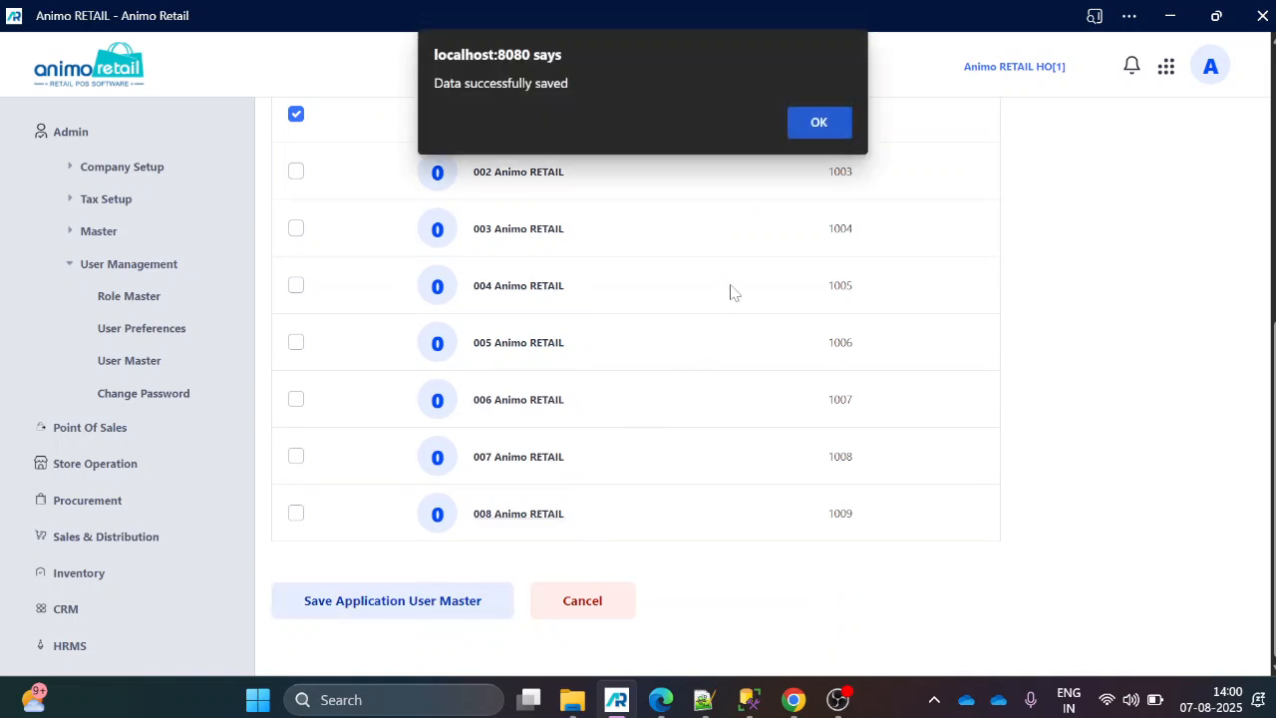
{"action": "left_click", "coordinate": [816, 124]}
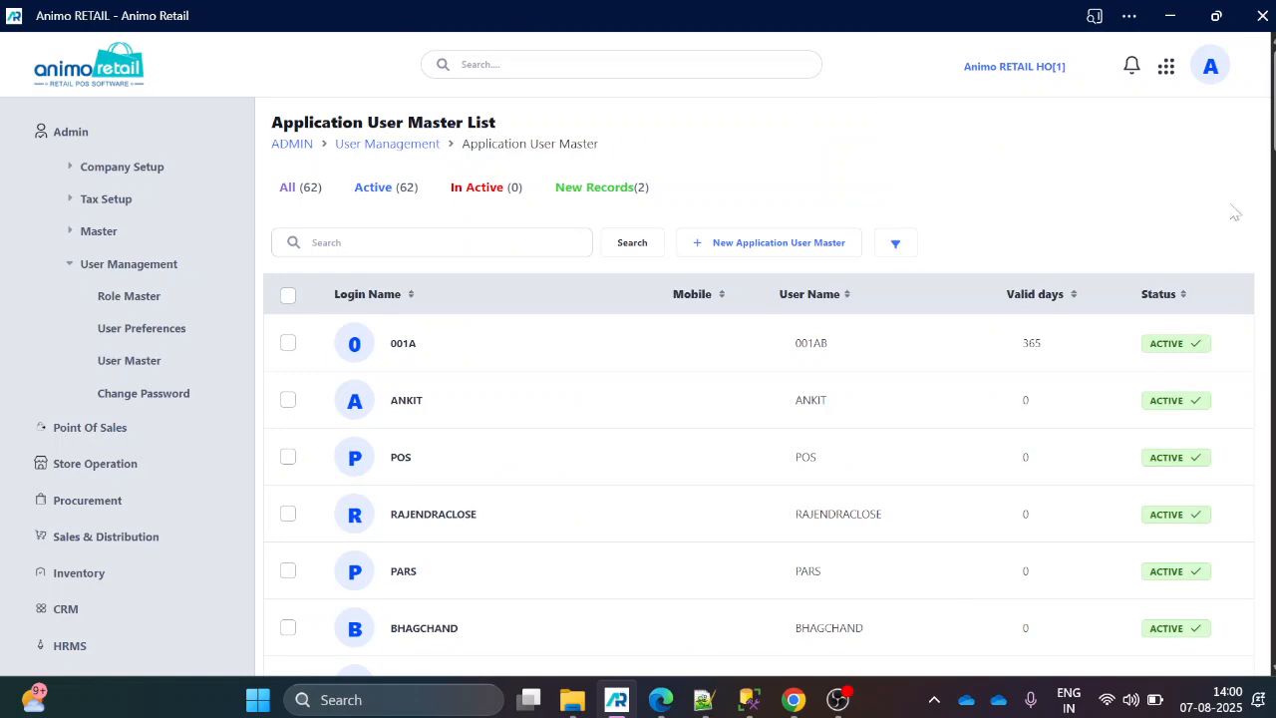
{"action": "left_click", "coordinate": [1217, 81]}
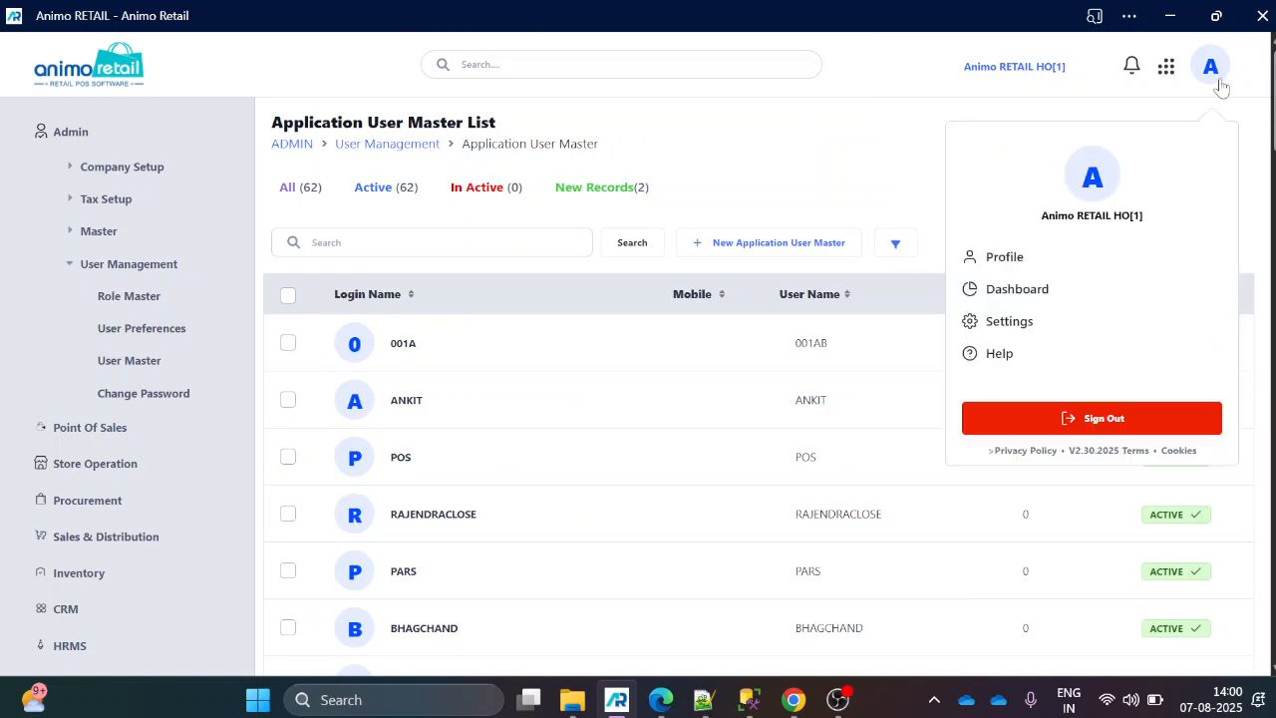
{"action": "left_click", "coordinate": [1145, 424]}
Try to sign in with the user name 001AB and the account password.
{"action": "left_click", "coordinate": [834, 346]}
{"action": "type", "text": "001AB"}
{"action": "key", "text": "Tab"}
{"action": "type", "text": "1"}
{"action": "left_click", "coordinate": [927, 537]}
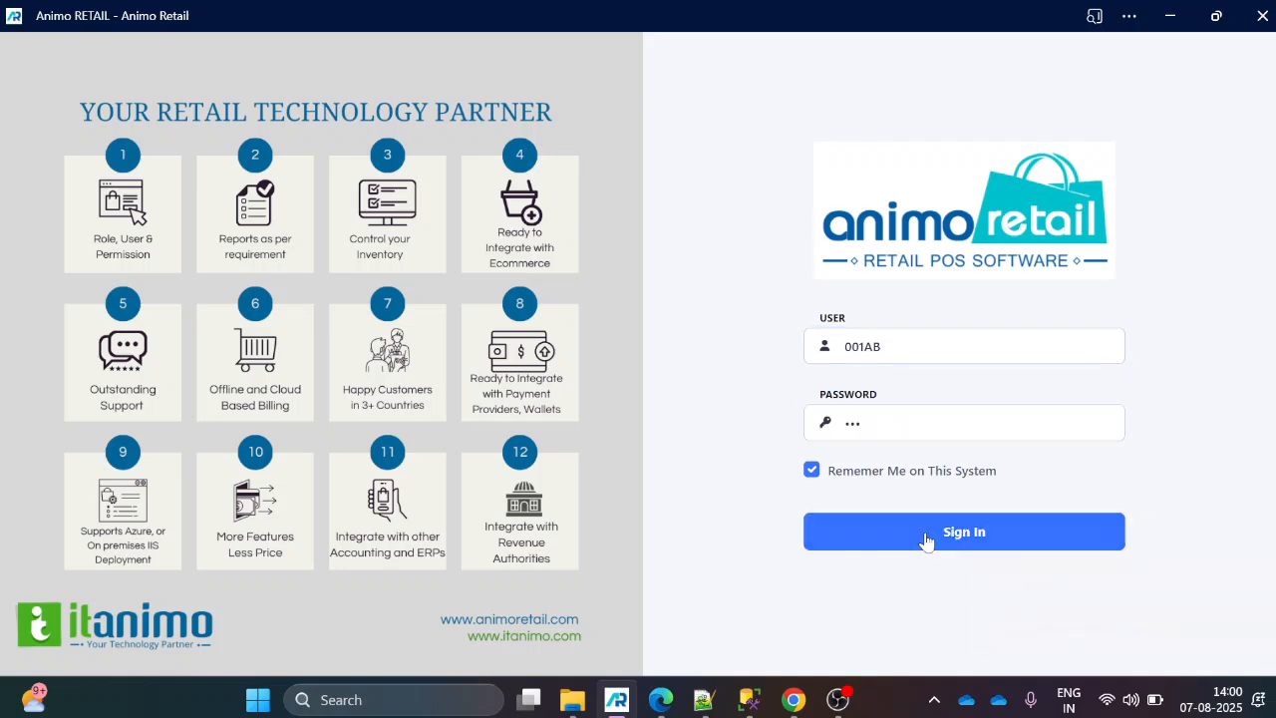
Change the sign-in user to the login ID 001A and sign in.
{"action": "left_click", "coordinate": [903, 346]}
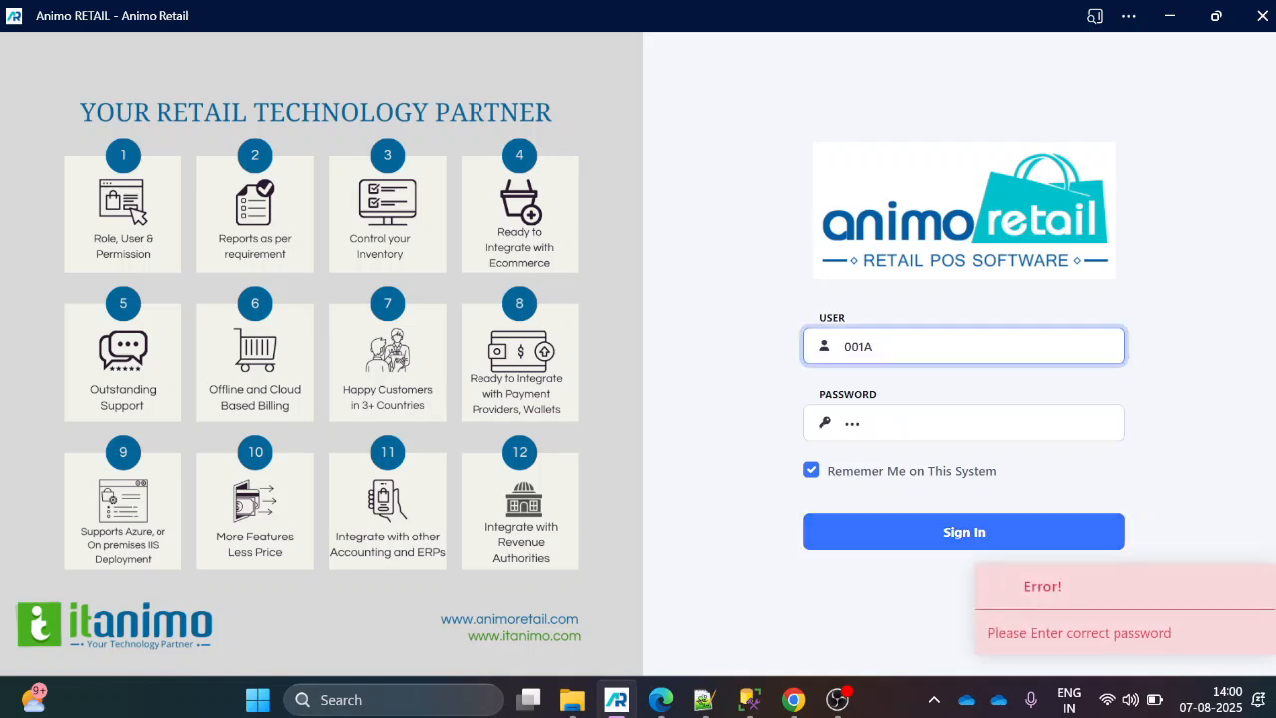
{"action": "left_click", "coordinate": [864, 535]}
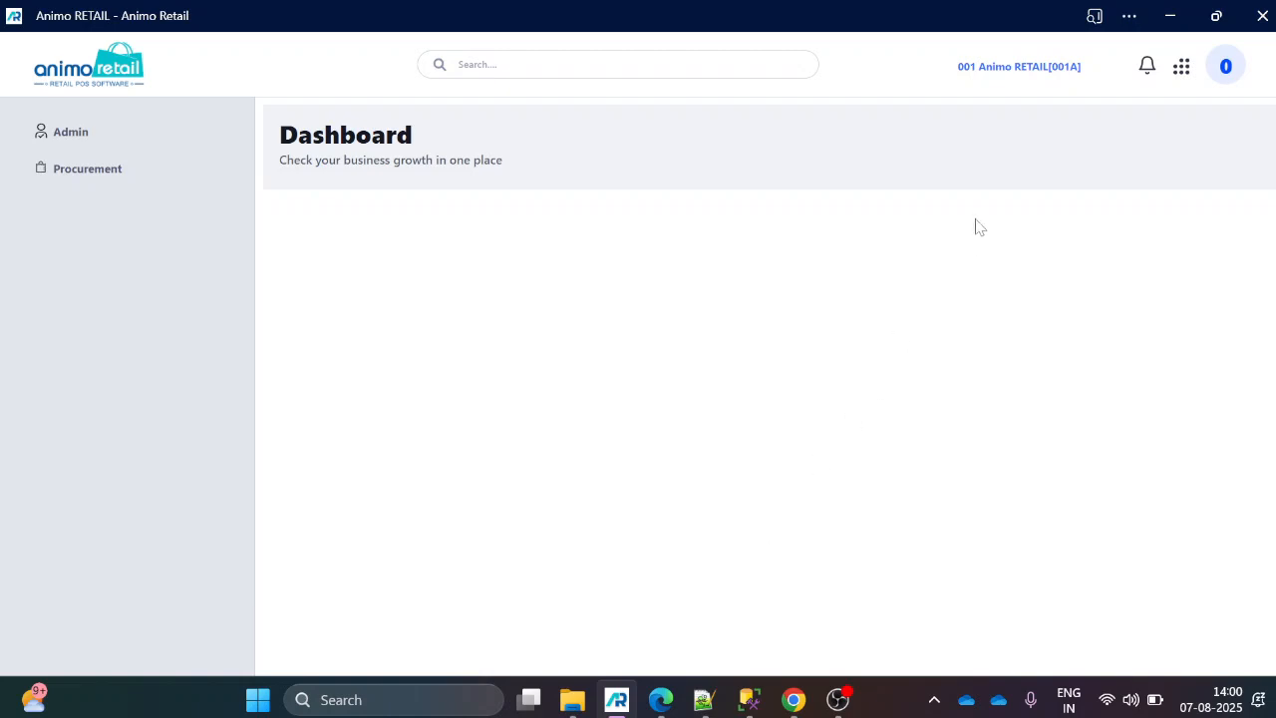
Check which stores user 001A can access and try to change the organization, then close the store list.
{"action": "left_click", "coordinate": [1007, 68]}
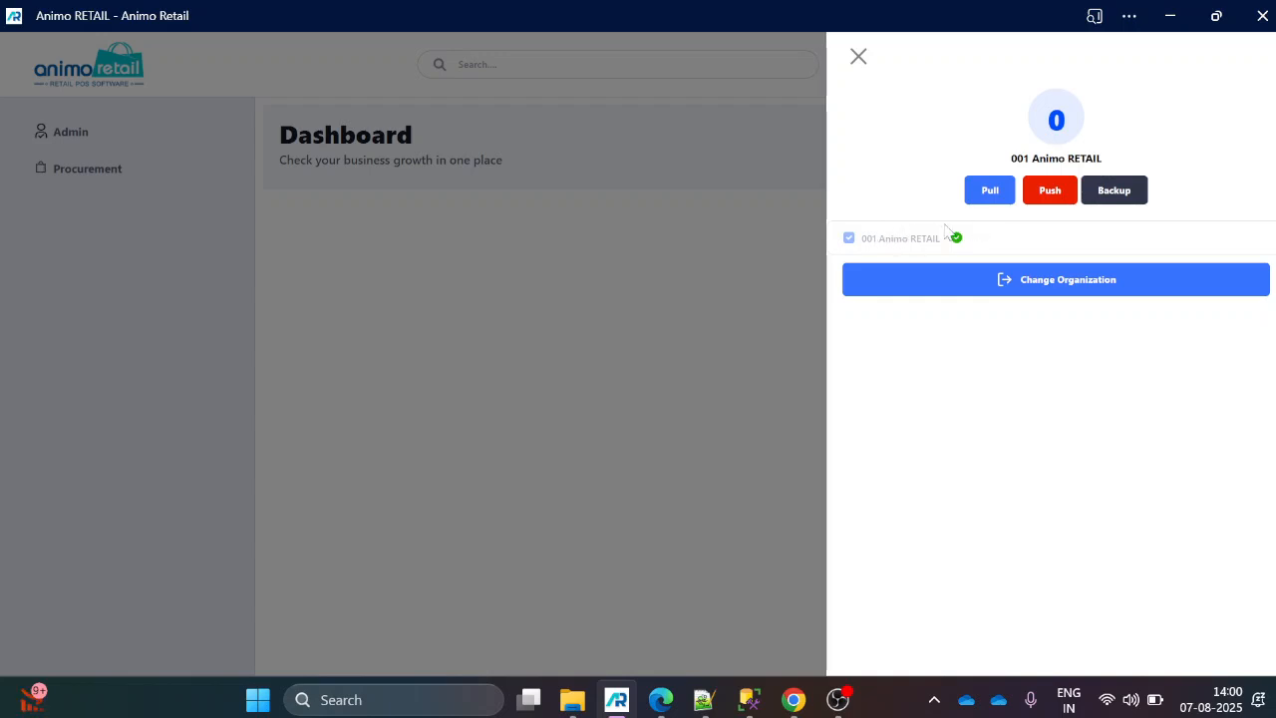
{"action": "left_click", "coordinate": [1008, 291]}
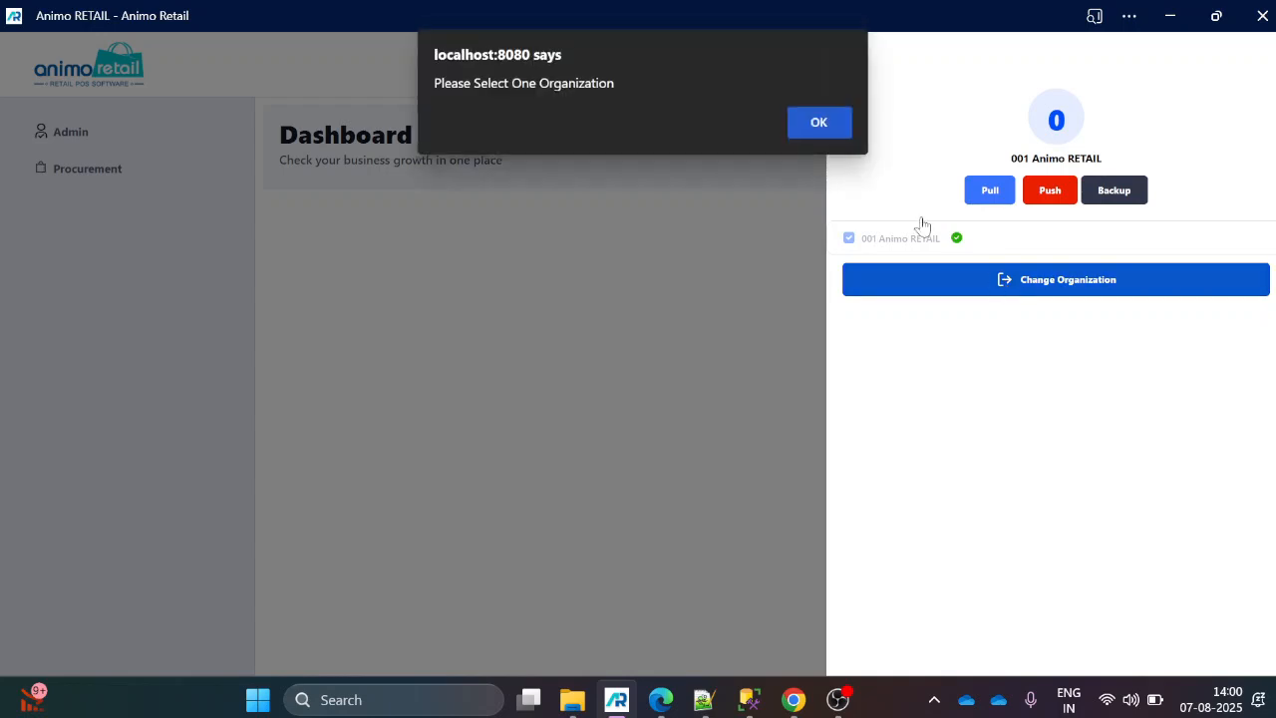
{"action": "left_click", "coordinate": [823, 129]}
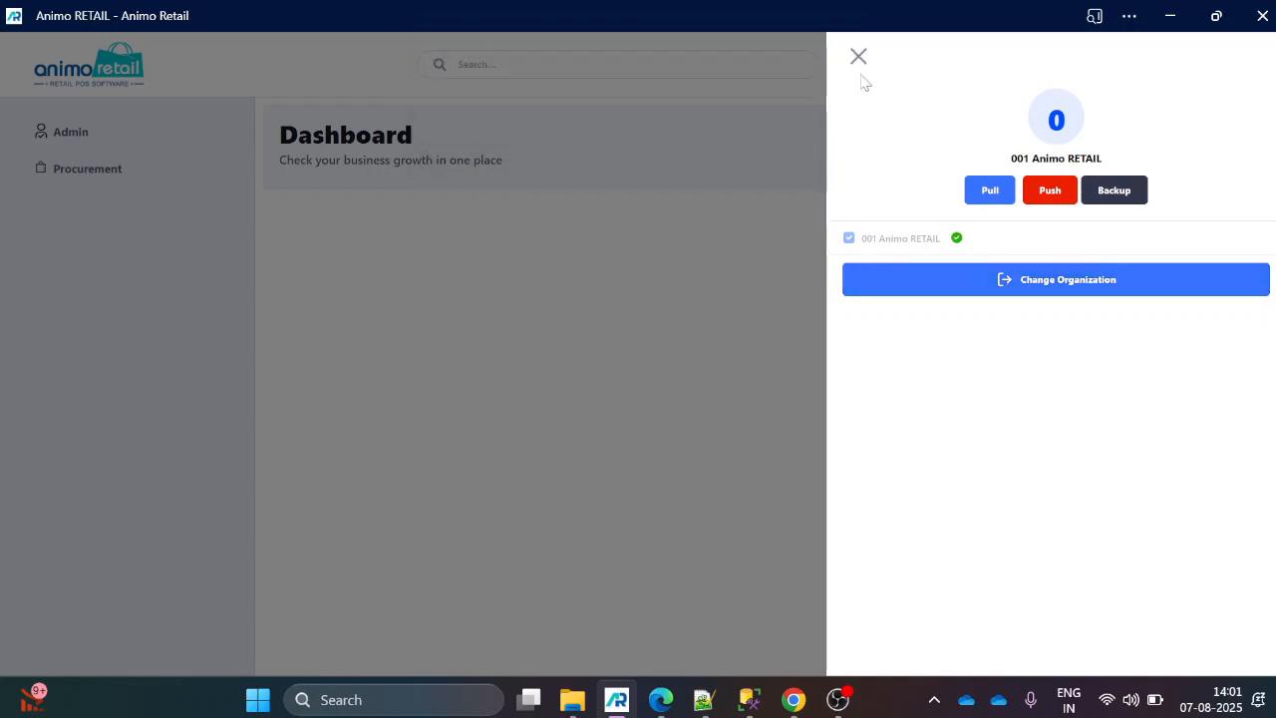
{"action": "left_click", "coordinate": [857, 54]}
Sign out of user 001A and try to sign in as user 1 with the account password.
{"action": "left_click", "coordinate": [1225, 66]}
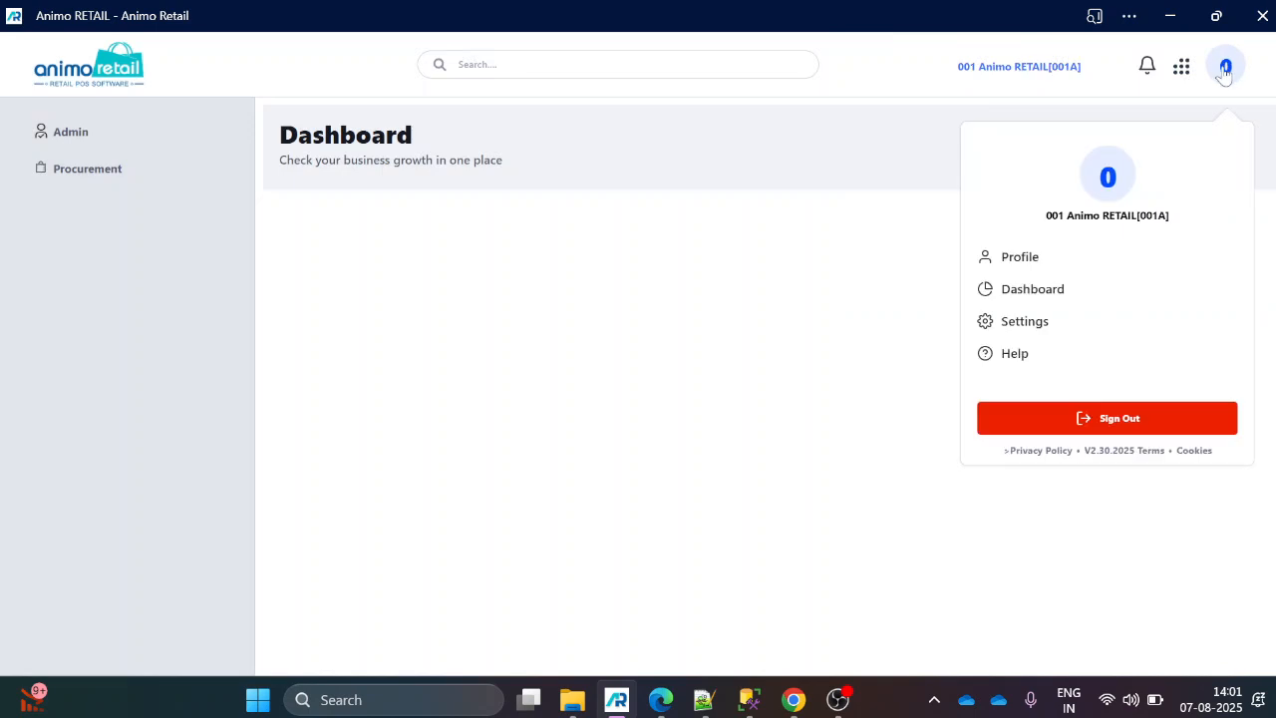
{"action": "left_click", "coordinate": [1088, 419]}
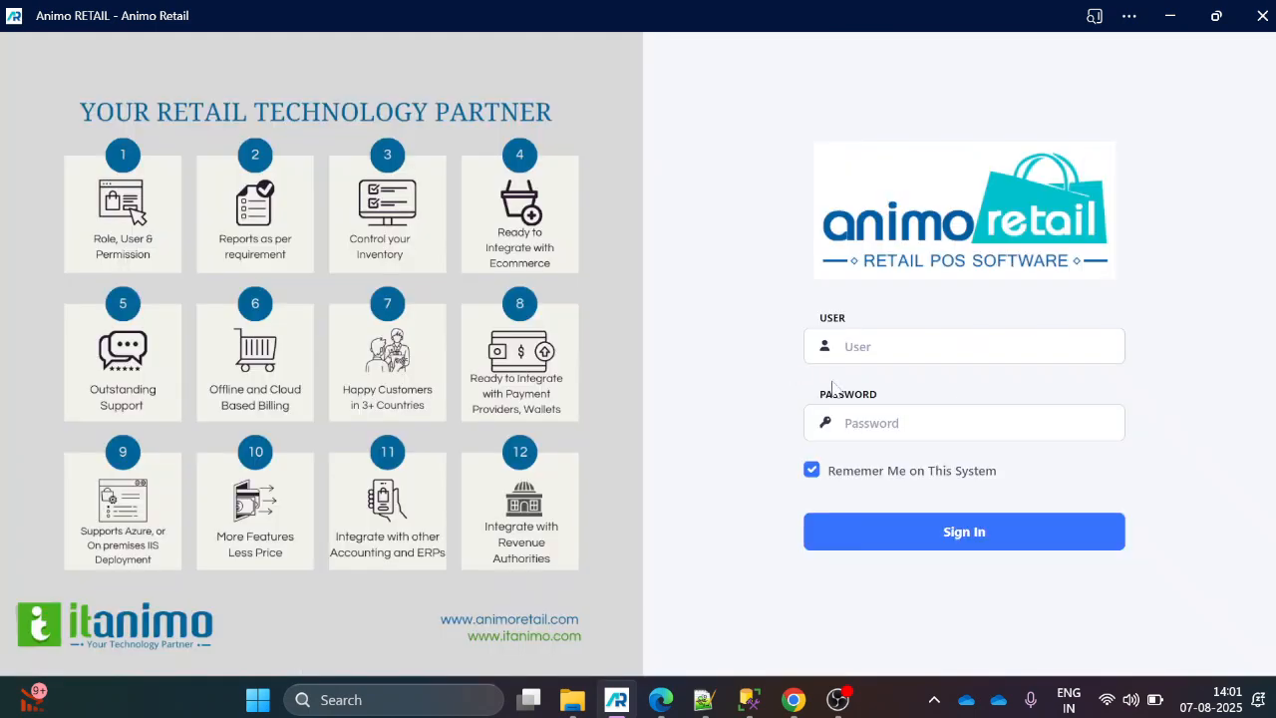
{"action": "left_click", "coordinate": [898, 347]}
{"action": "type", "text": "1"}
{"action": "key", "text": "Tab"}
{"action": "type", "text": "1"}
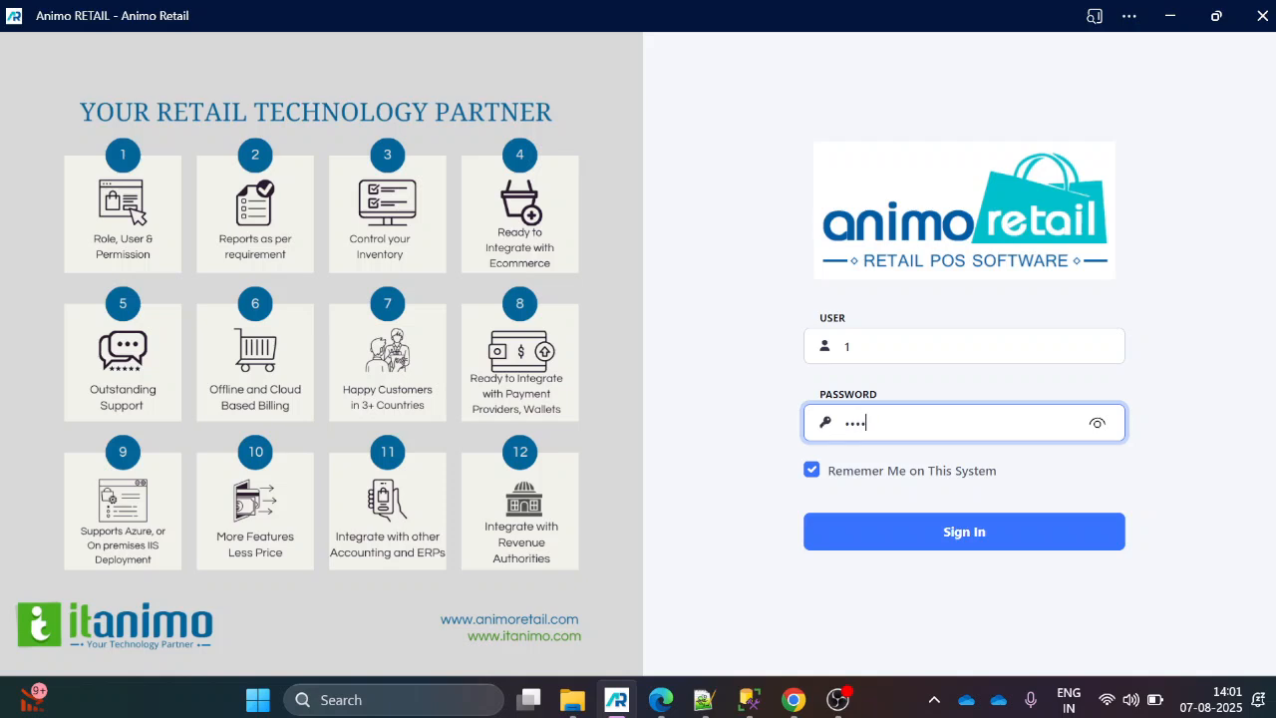
{"action": "key", "text": "Return"}
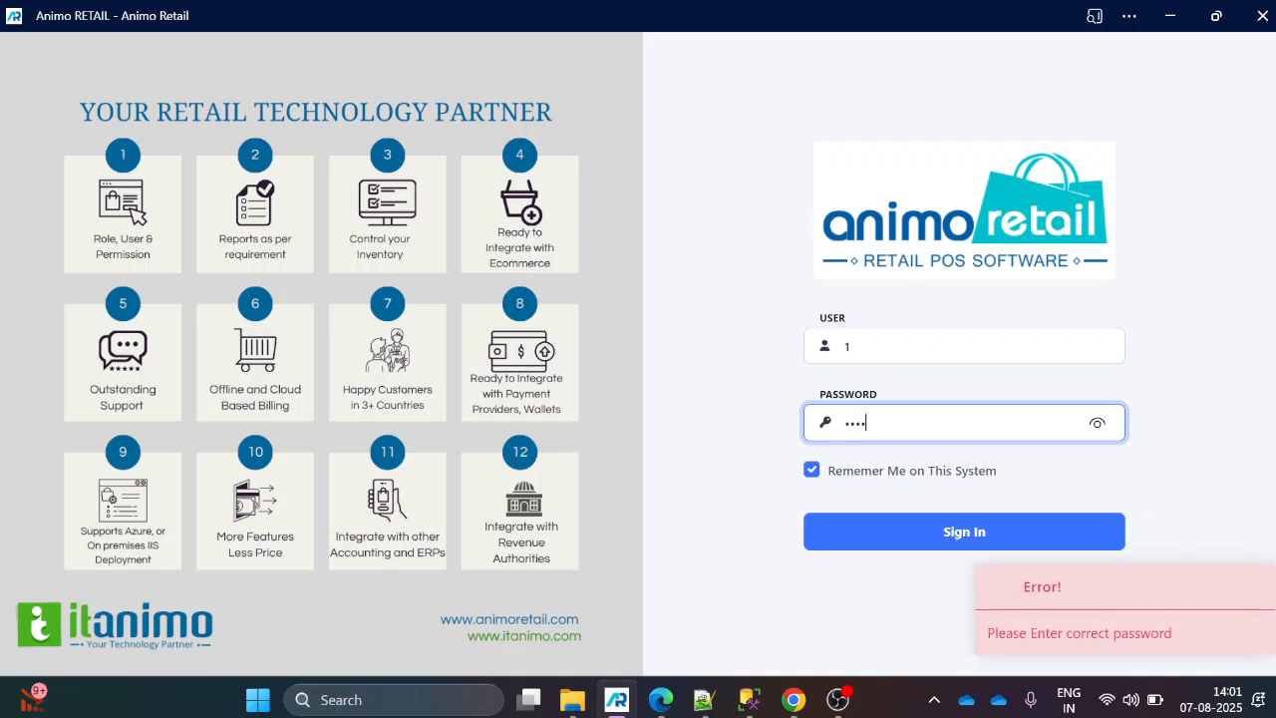
Re-enter the account password for user 1 and sign in.
{"action": "left_click_drag", "start_coordinate": [877, 424], "coordinate": [769, 437]}
{"action": "type", "text": "1"}
{"action": "left_click", "coordinate": [874, 520]}
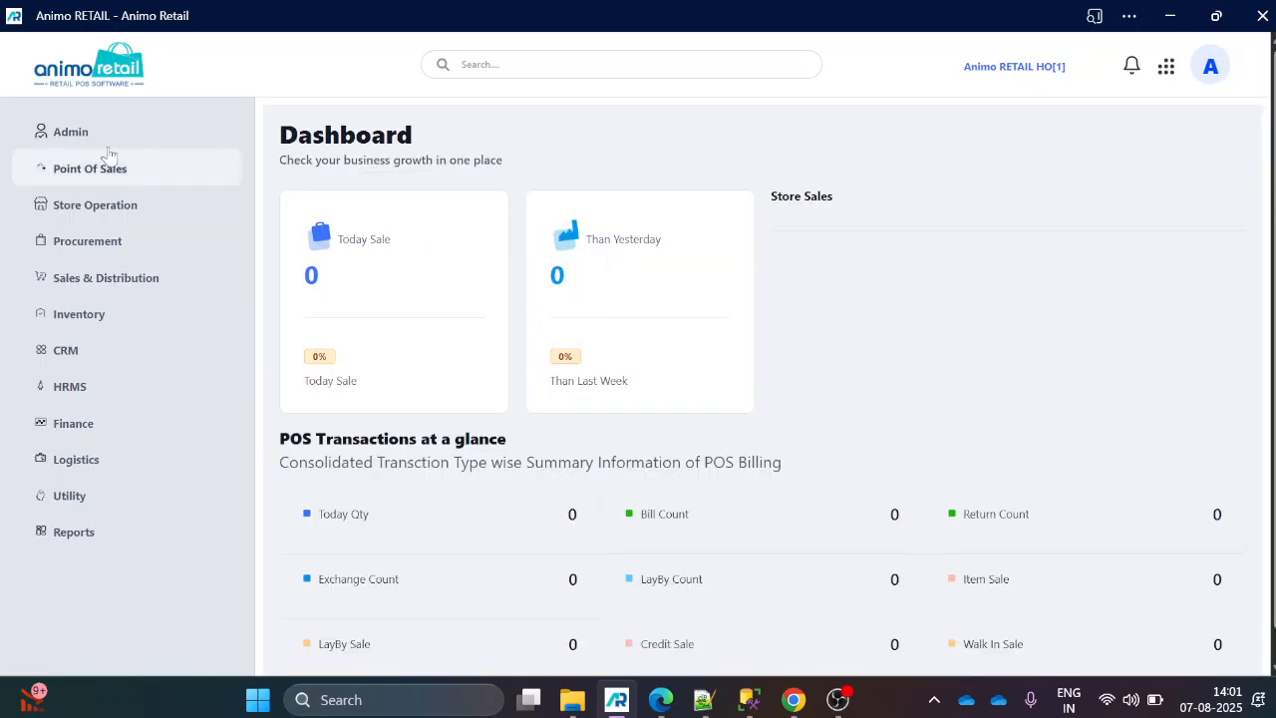
Check which organizations the head-office user 1 can switch to.
{"action": "left_click", "coordinate": [1047, 72]}
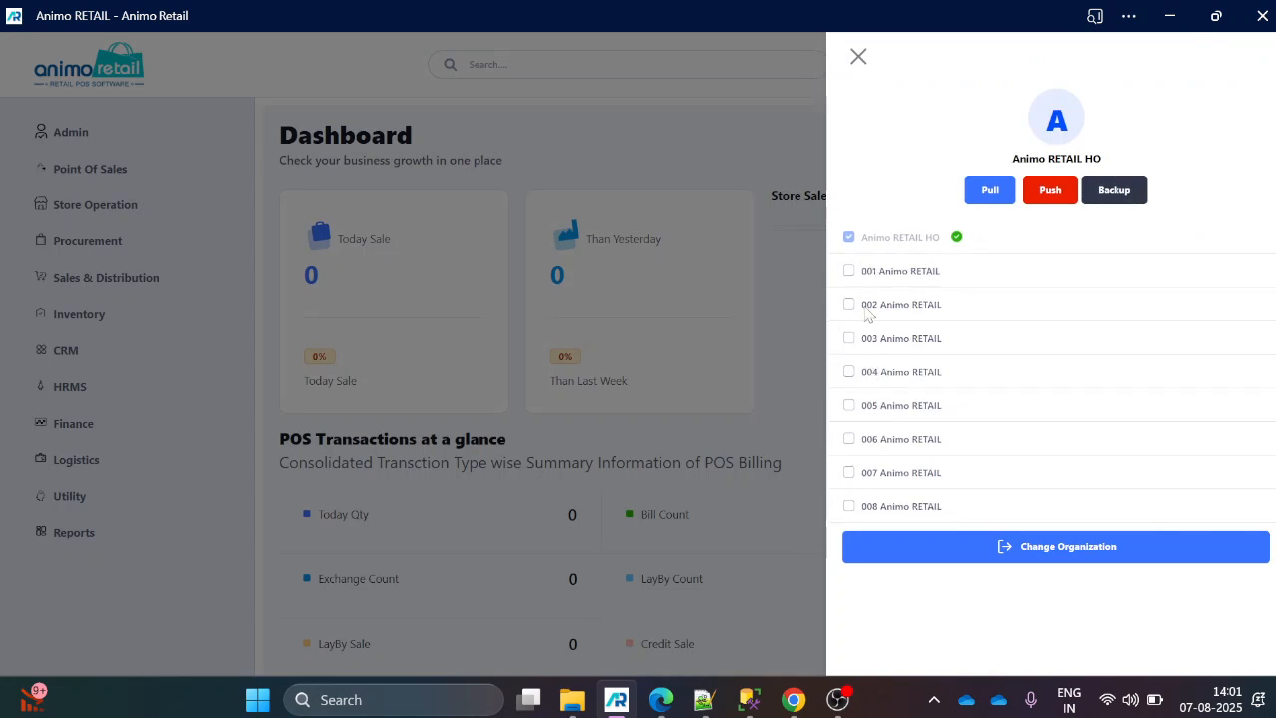
{"action": "left_click", "coordinate": [634, 157]}
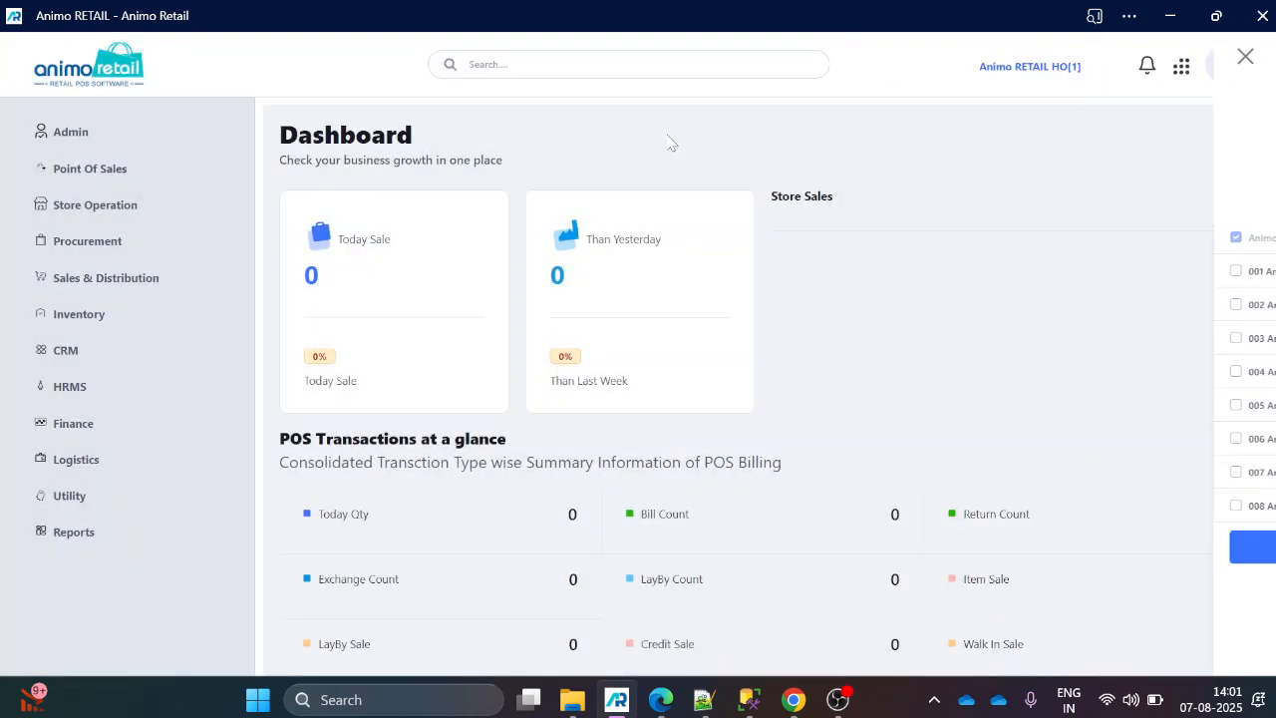
Open the second user record in the User Master list for editing.
{"action": "left_click", "coordinate": [80, 140]}
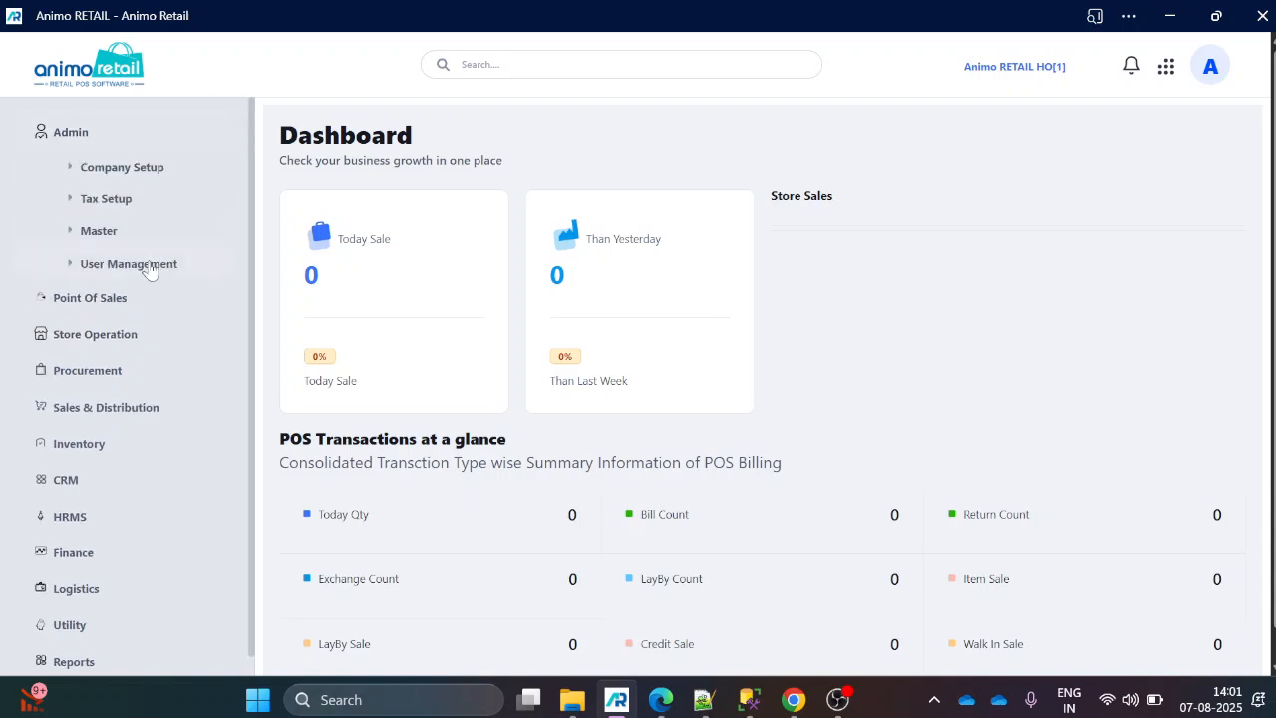
{"action": "left_click", "coordinate": [85, 263]}
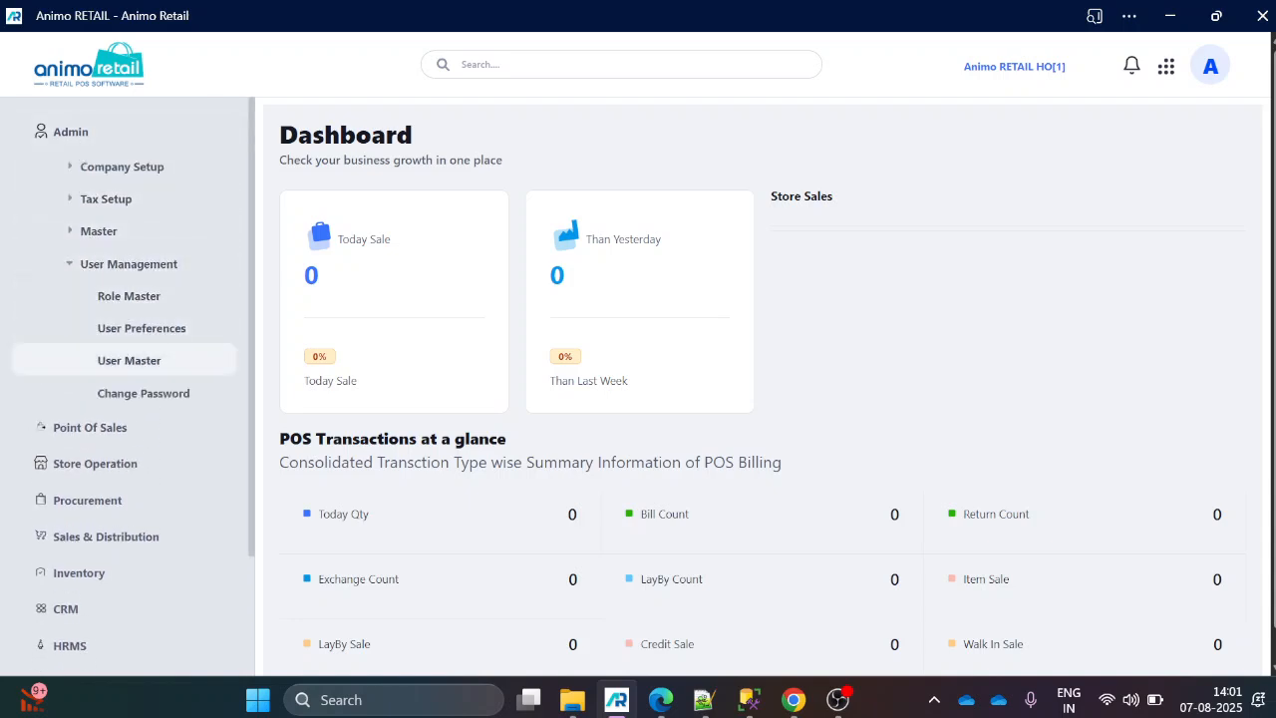
{"action": "left_click", "coordinate": [129, 360]}
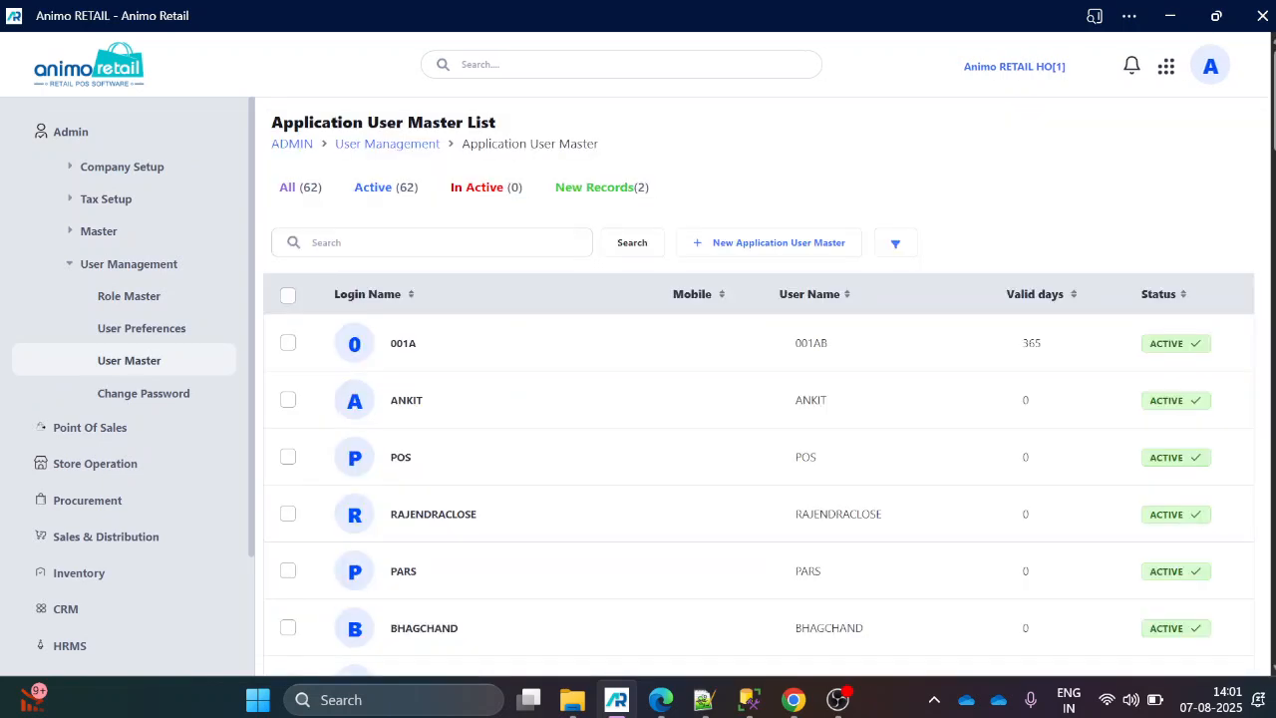
{"action": "left_click", "coordinate": [406, 400]}
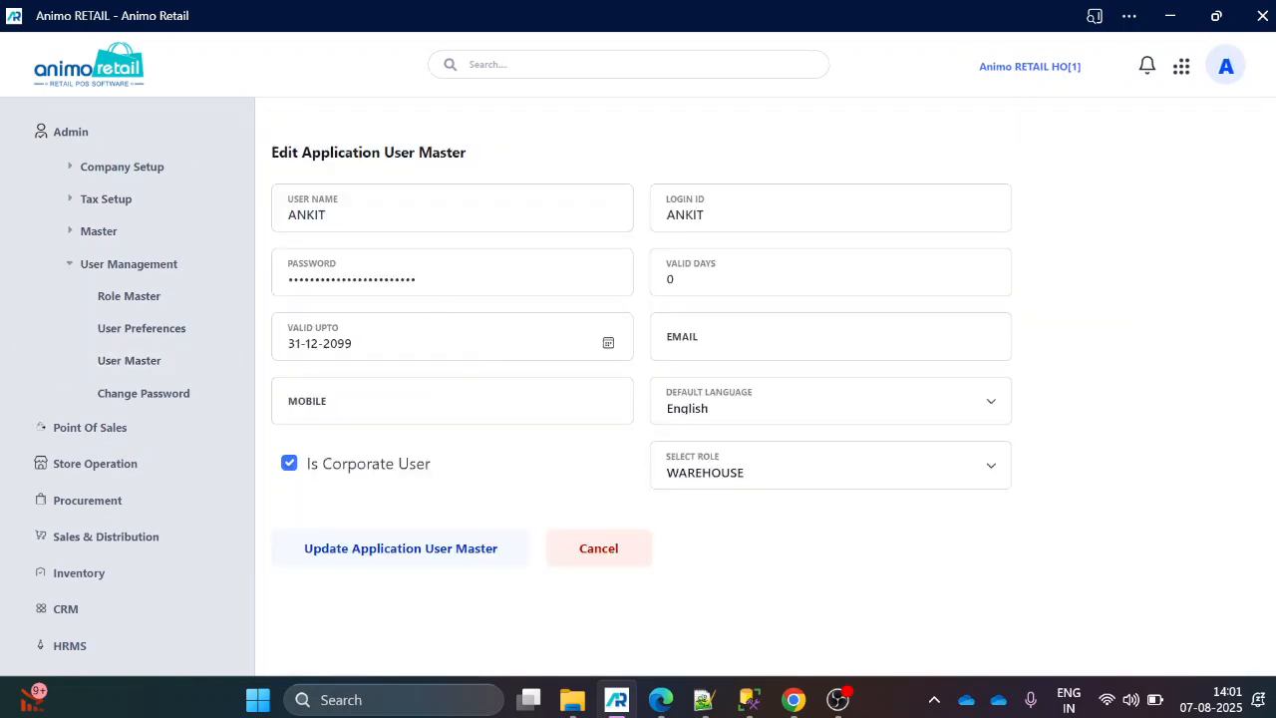